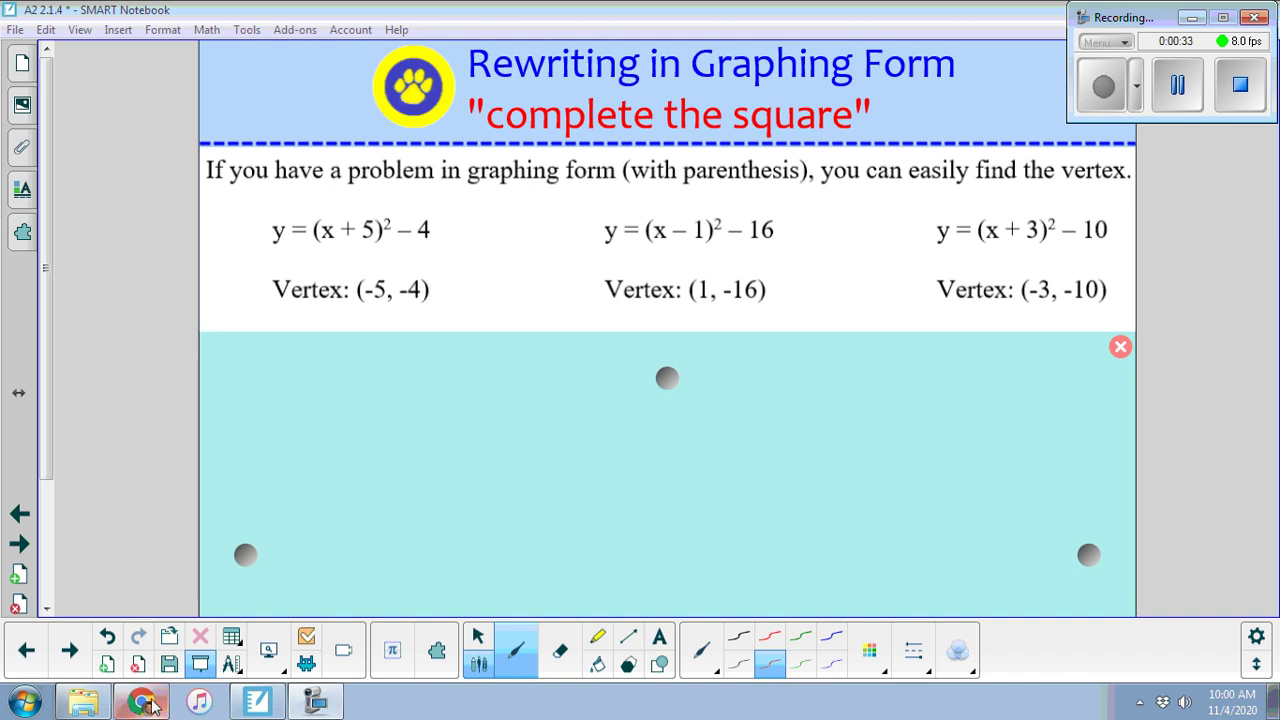
- Graph y = (x+5)² − 4 in Desmos, label its vertex (−5, −4), then return to Notebook
mouse_move(152, 706)
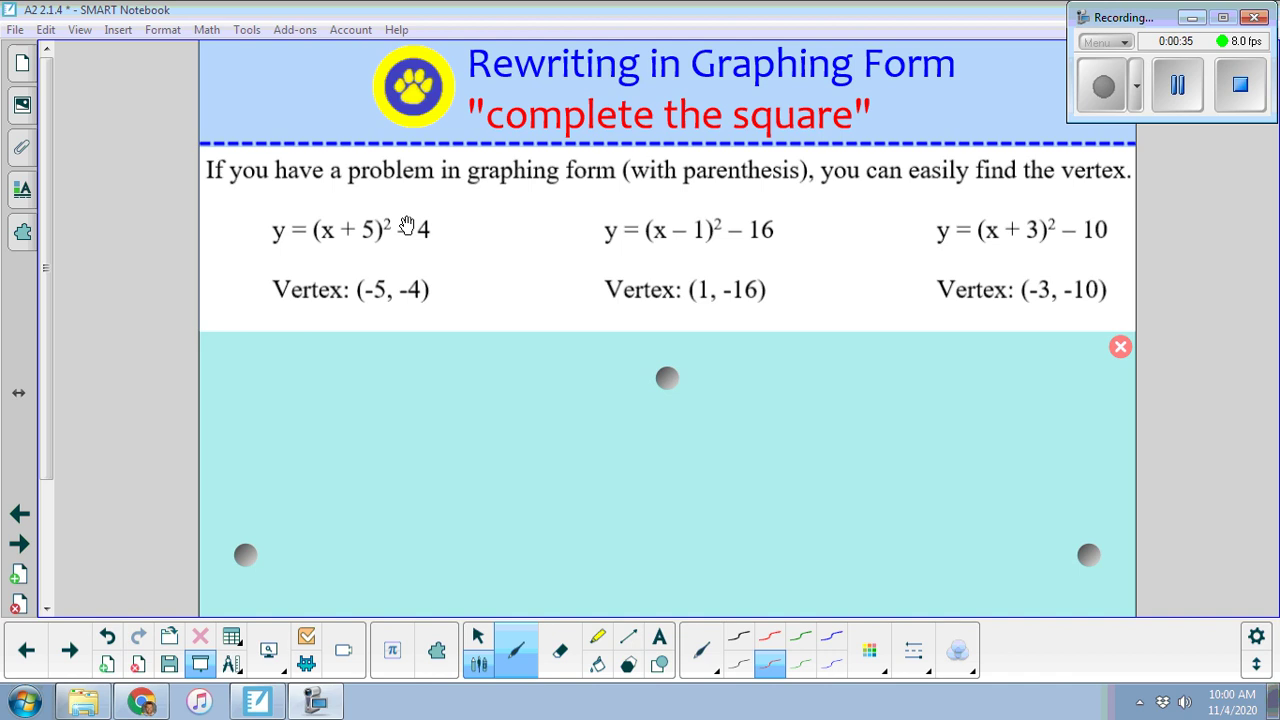
left_click(152, 706)
left_click(19, 212)
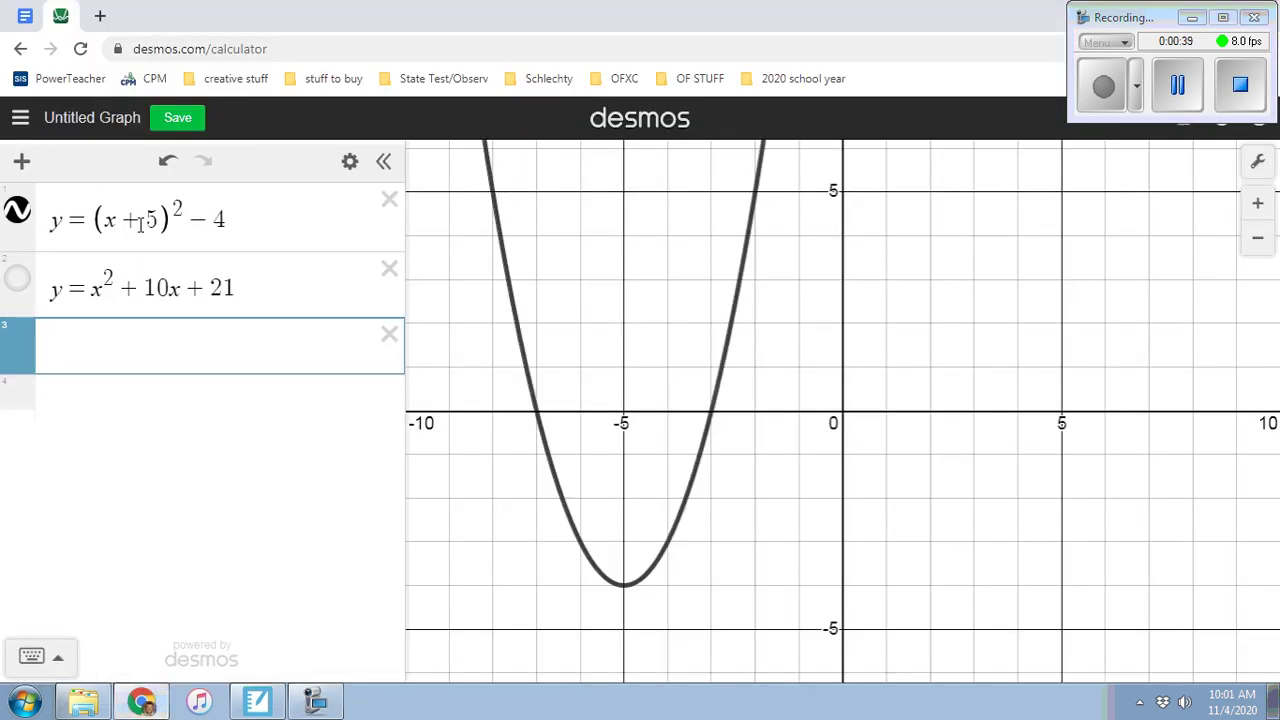
left_click(623, 588)
left_click(625, 588)
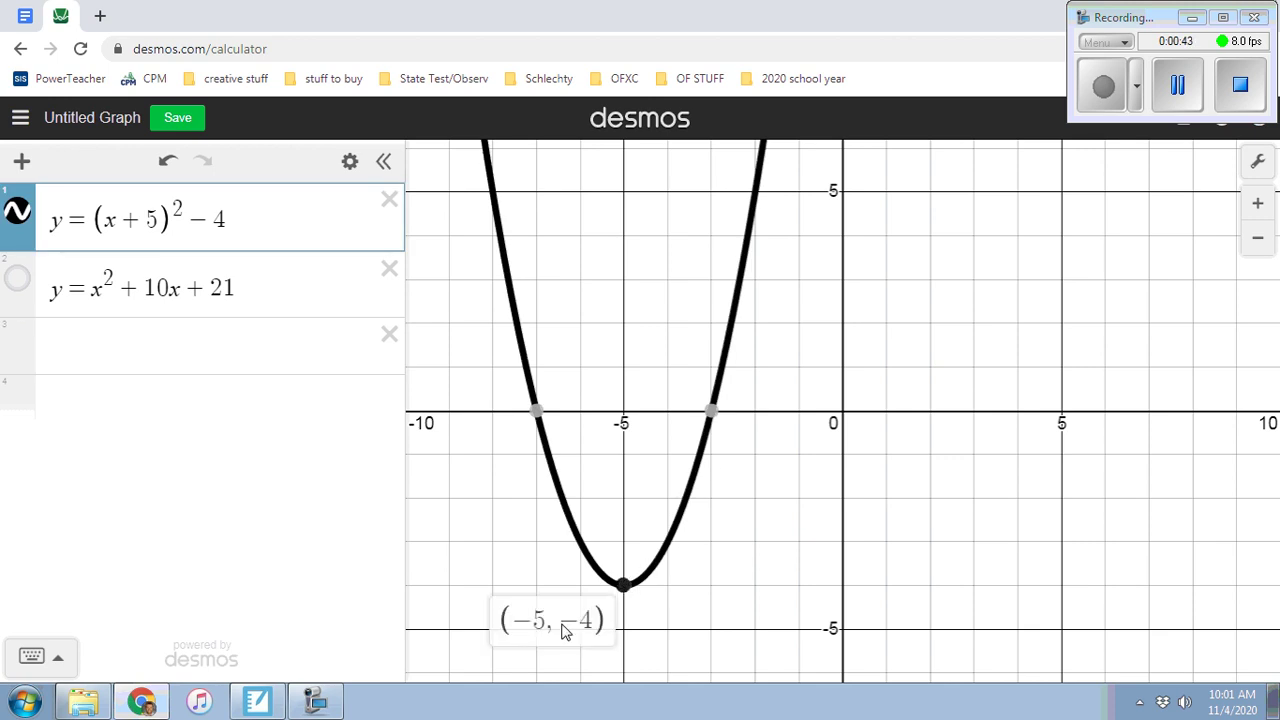
left_click(266, 706)
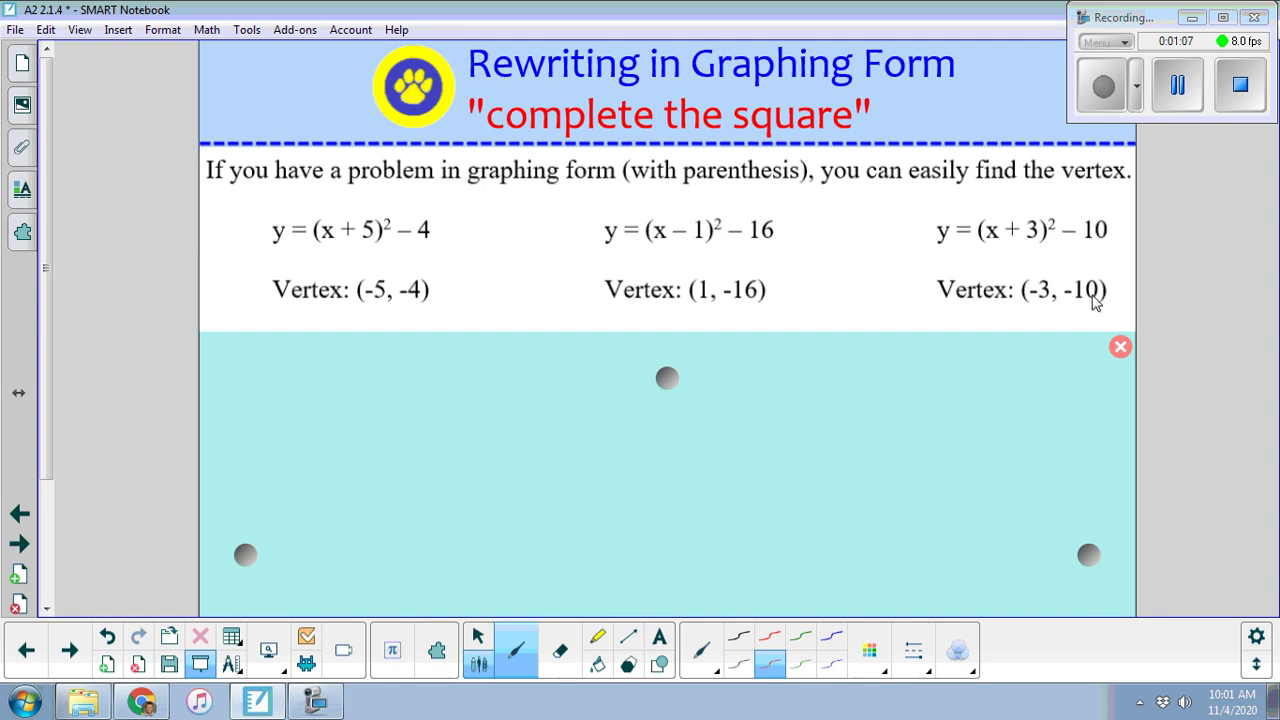
- Delete the teal screen shade to reveal the three standard-form equations
left_click(1120, 348)
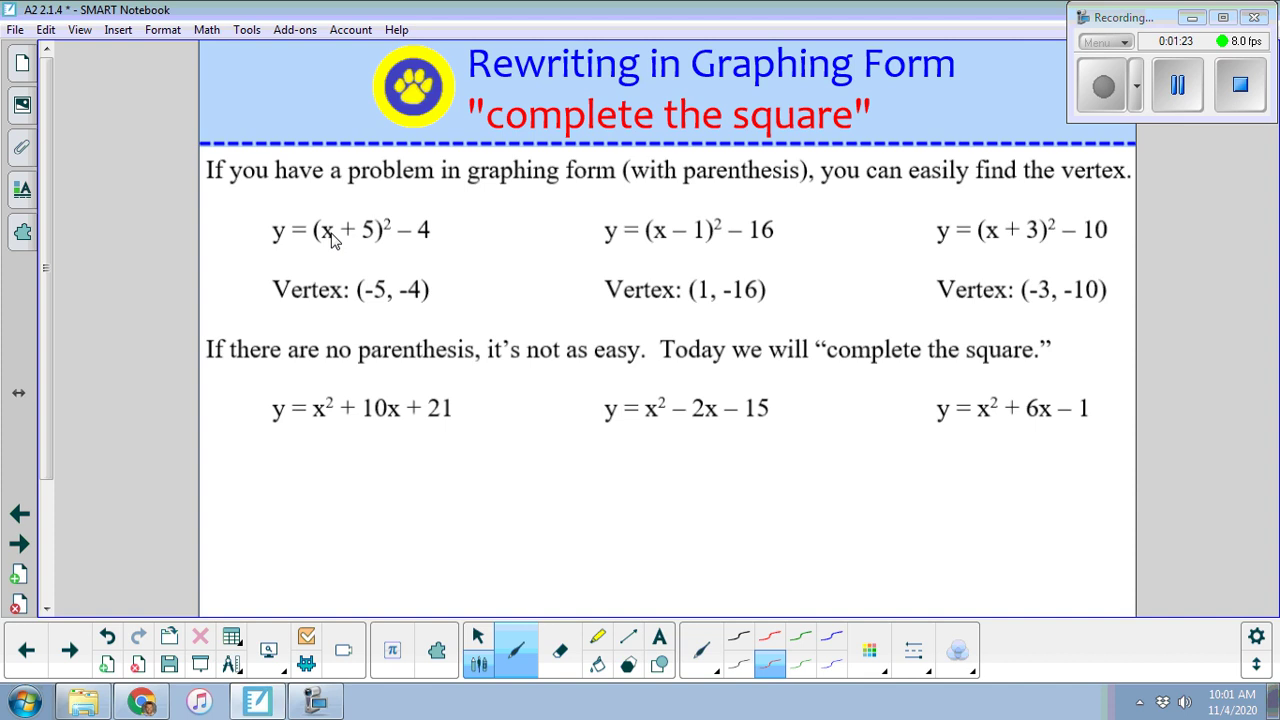
- Extend the page to add blank working space below the three equations
scroll(1276, 458, "down", 1)
scroll(1276, 458, "down", 5)
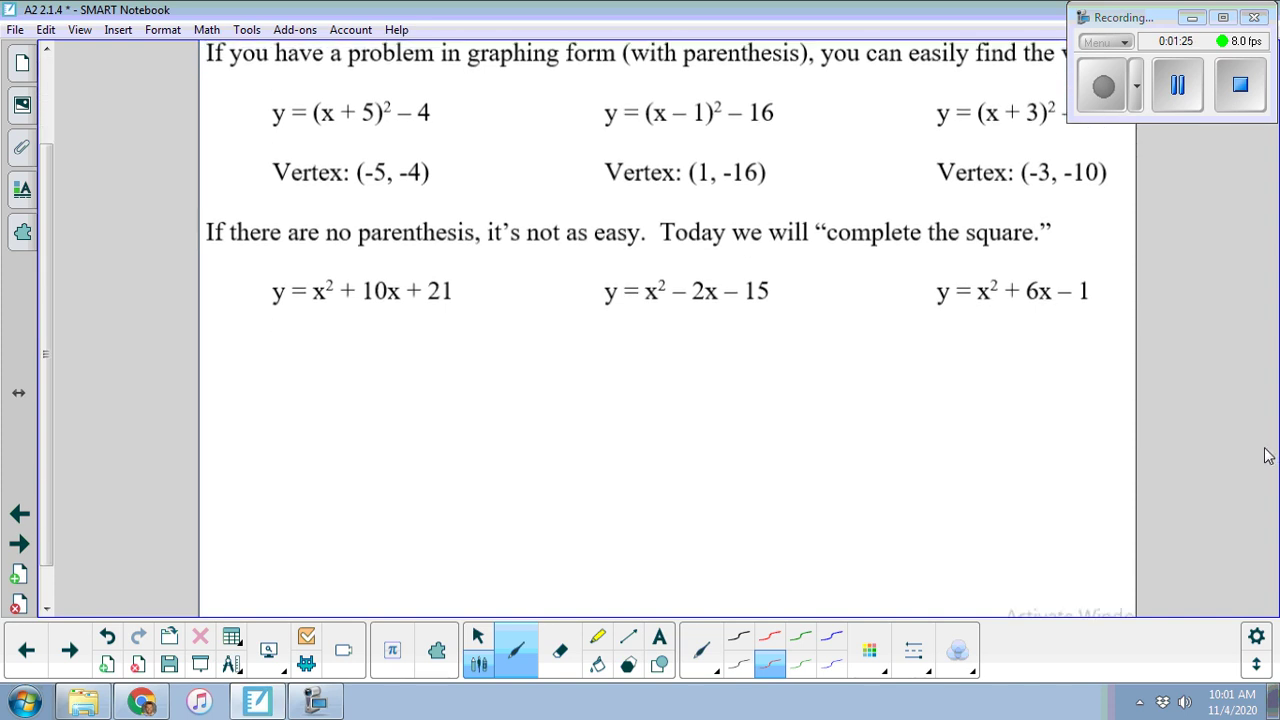
left_click(686, 594)
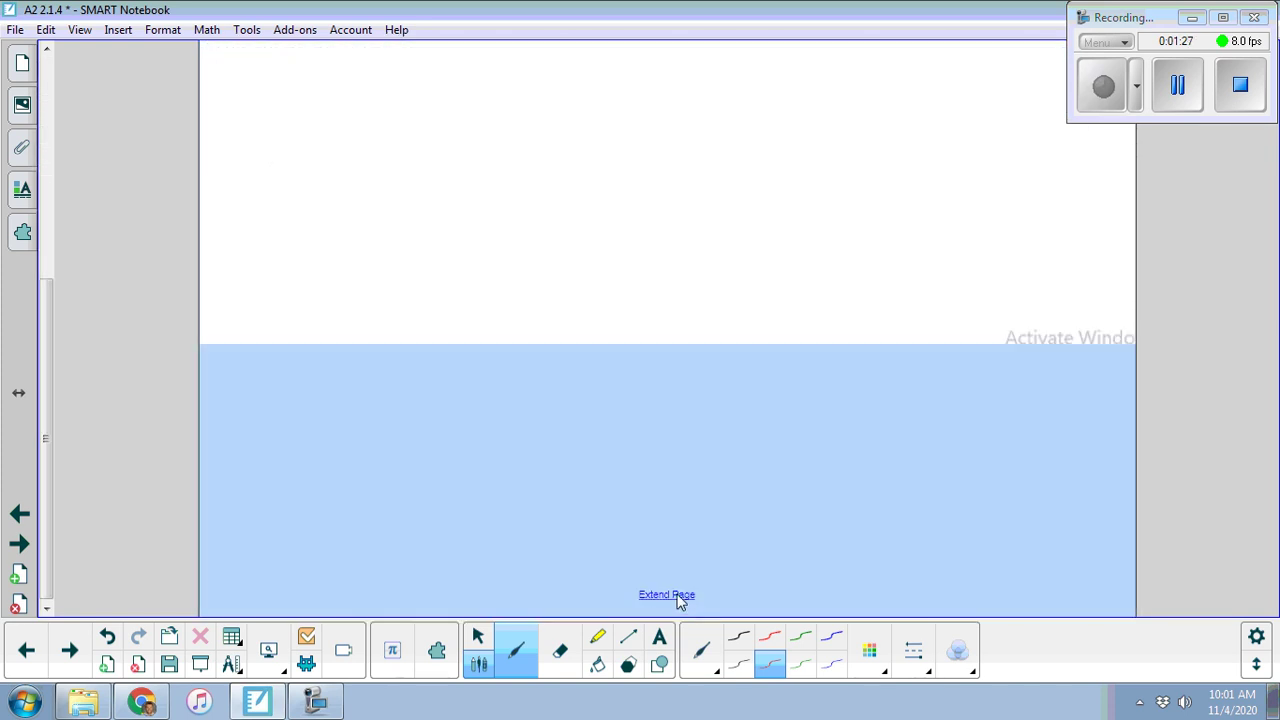
scroll(1191, 492, "up", 3)
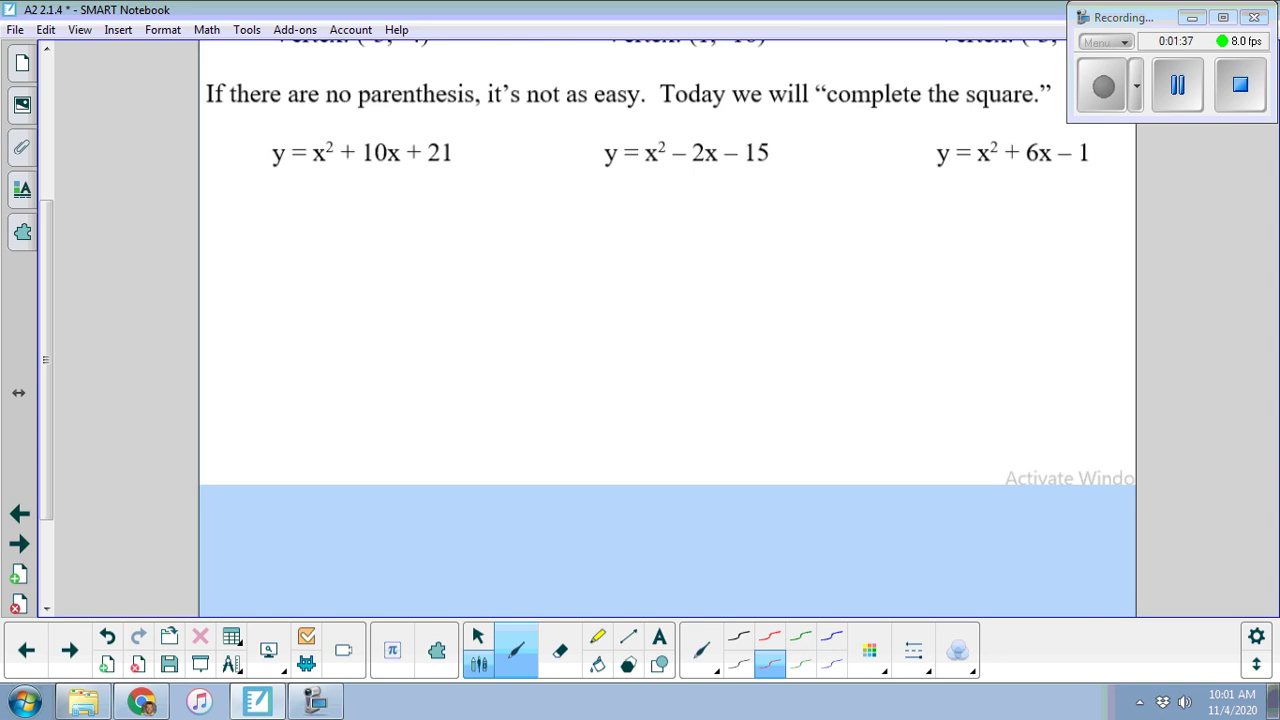
- Draw a red 2×2 box under y = x² + 10x + 21, with x² in the top-left cell
mouse_move(519, 242)
left_mouse_down()
mouse_move(515, 321)
mouse_move(541, 384)
mouse_move(672, 390)
mouse_move(669, 260)
mouse_move(577, 237)
mouse_move(517, 240)
left_mouse_up()
left_click_drag(512, 314, 692, 320)
left_click_drag(592, 242, 590, 383)
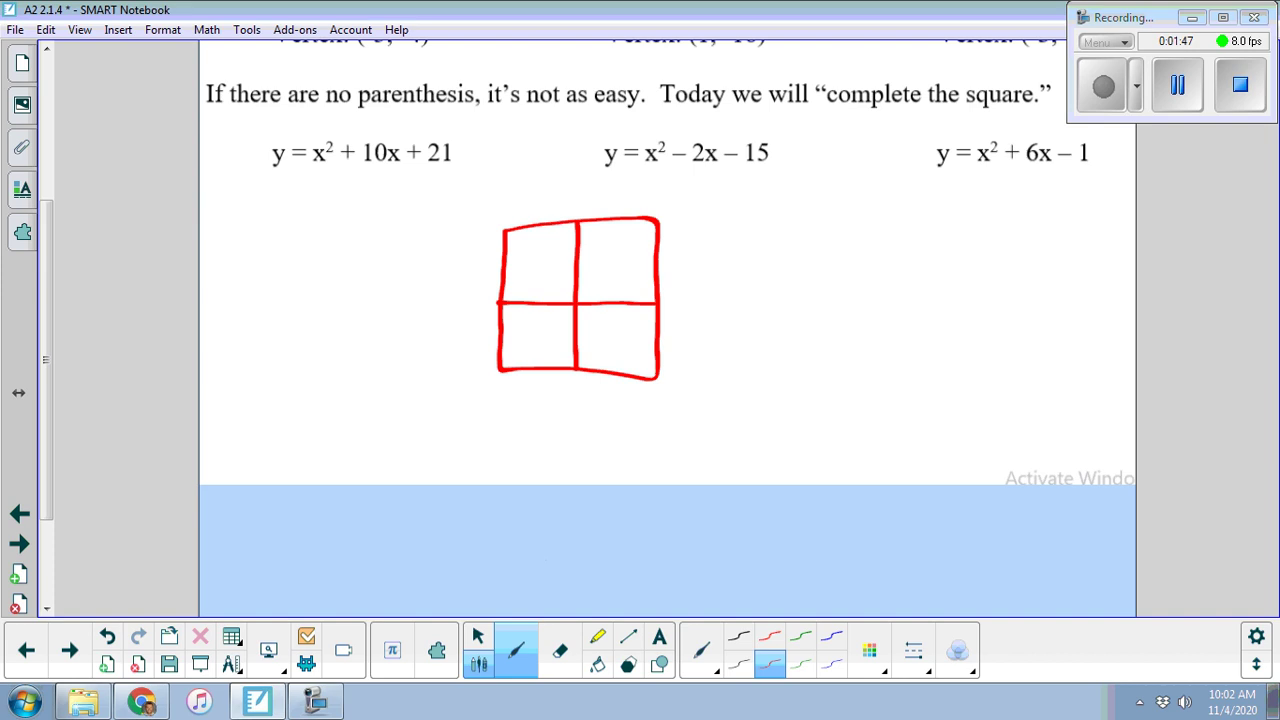
mouse_move(524, 256)
left_mouse_down()
mouse_move(546, 283)
mouse_move(523, 285)
mouse_move(556, 247)
mouse_move(566, 254)
mouse_move(557, 203)
left_mouse_up()
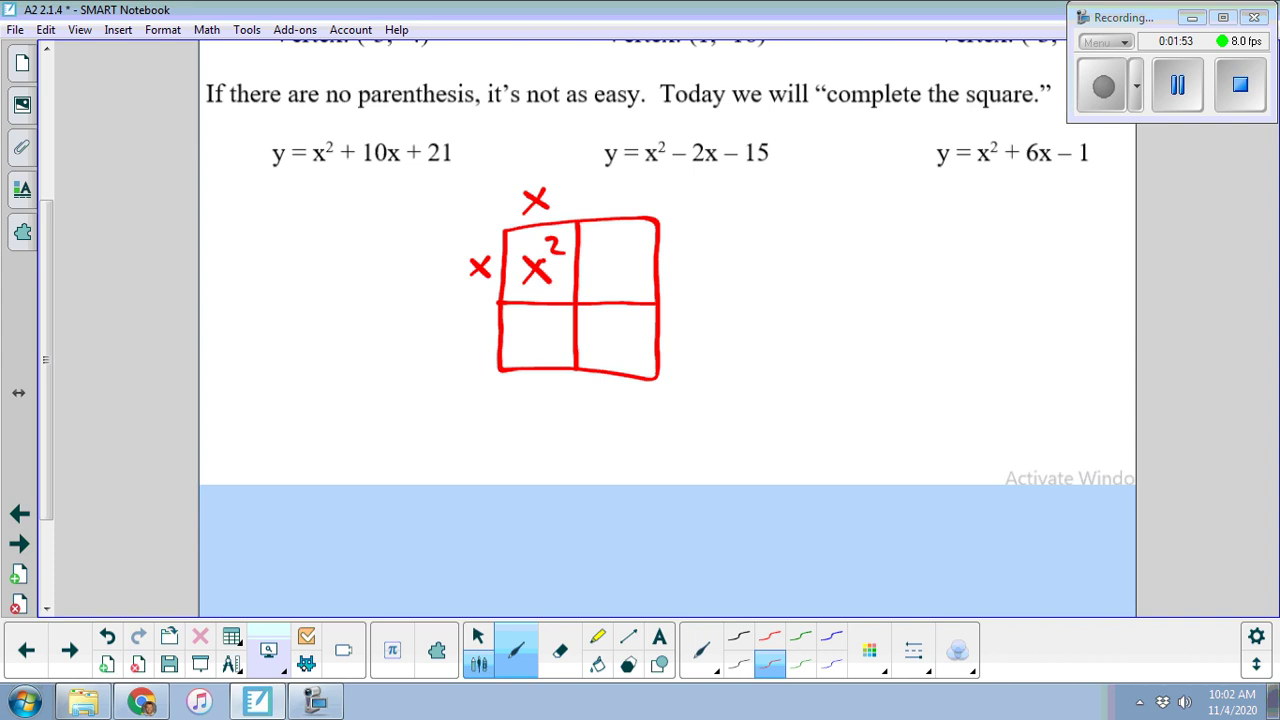
mouse_move(257, 700)
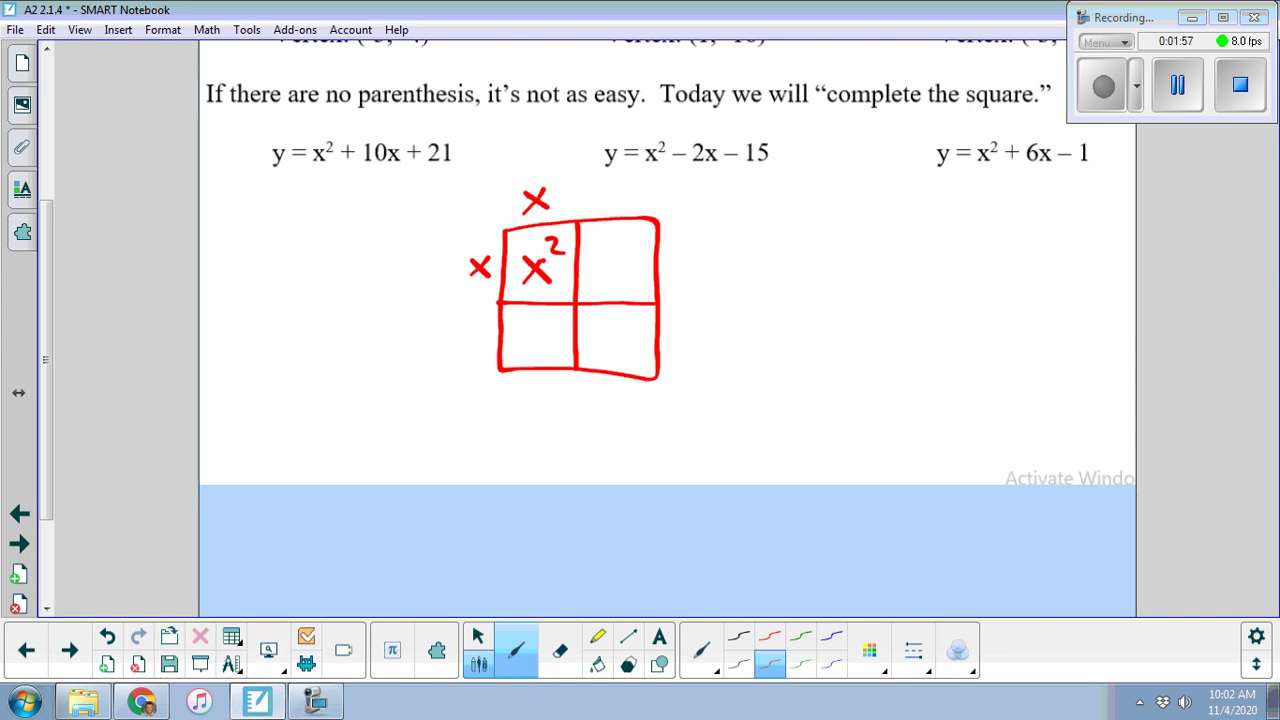
scroll(587, 327, "up", 2)
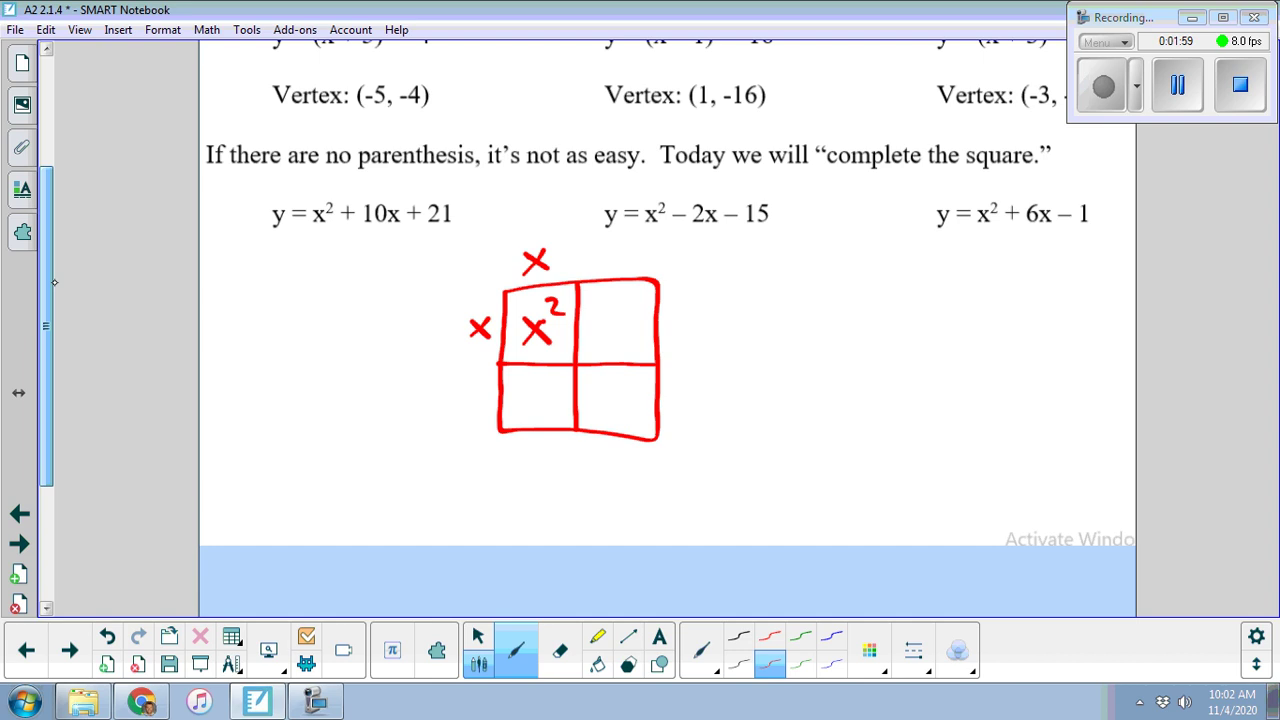
scroll(587, 327, "down", 2)
scroll(55, 254, "up", 3)
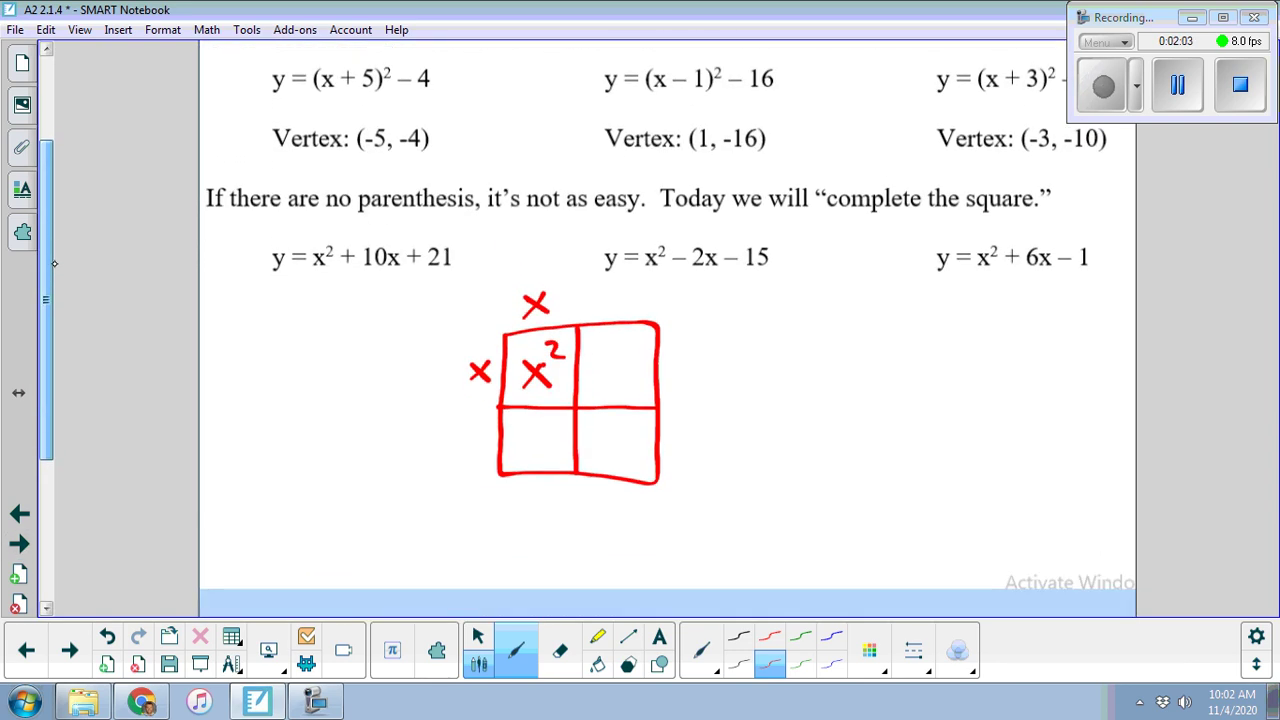
- Underline (x+5), (x−1) and (x+3) in the vertex forms and tick the x² term
left_click_drag(319, 104, 388, 100)
left_click_drag(647, 104, 709, 99)
left_click_drag(975, 105, 1042, 102)
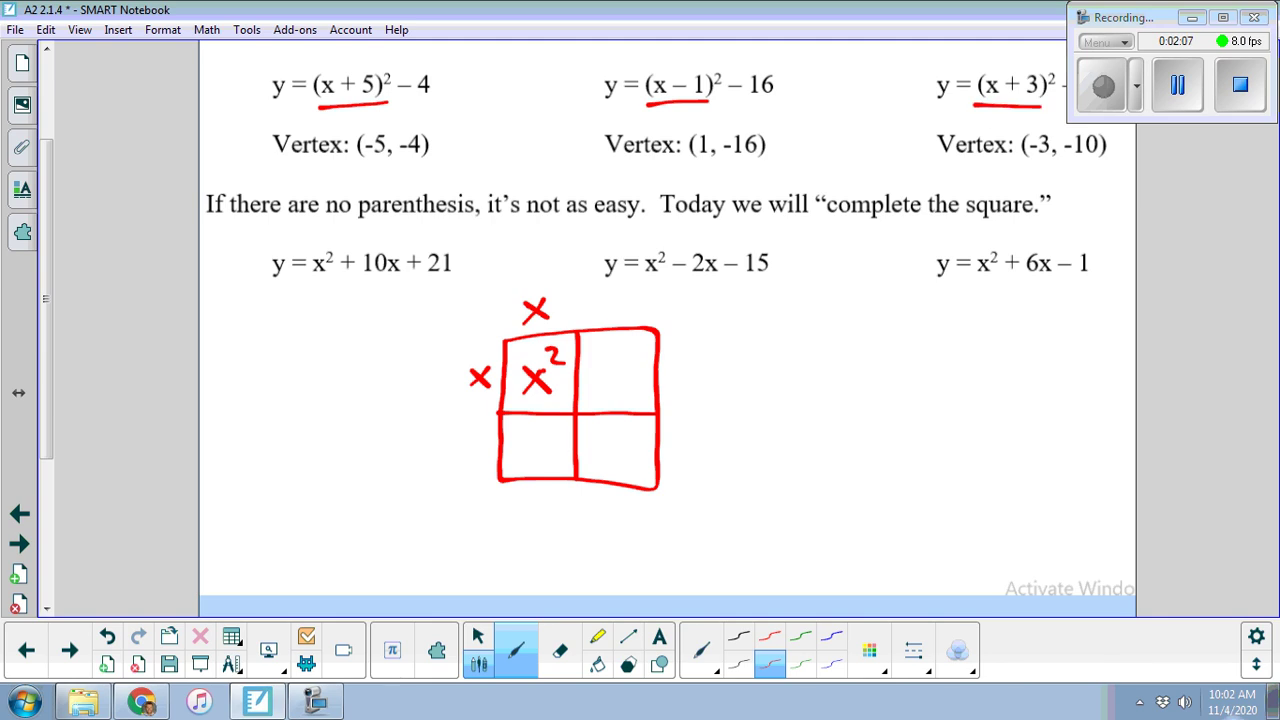
left_click_drag(57, 298, 57, 367)
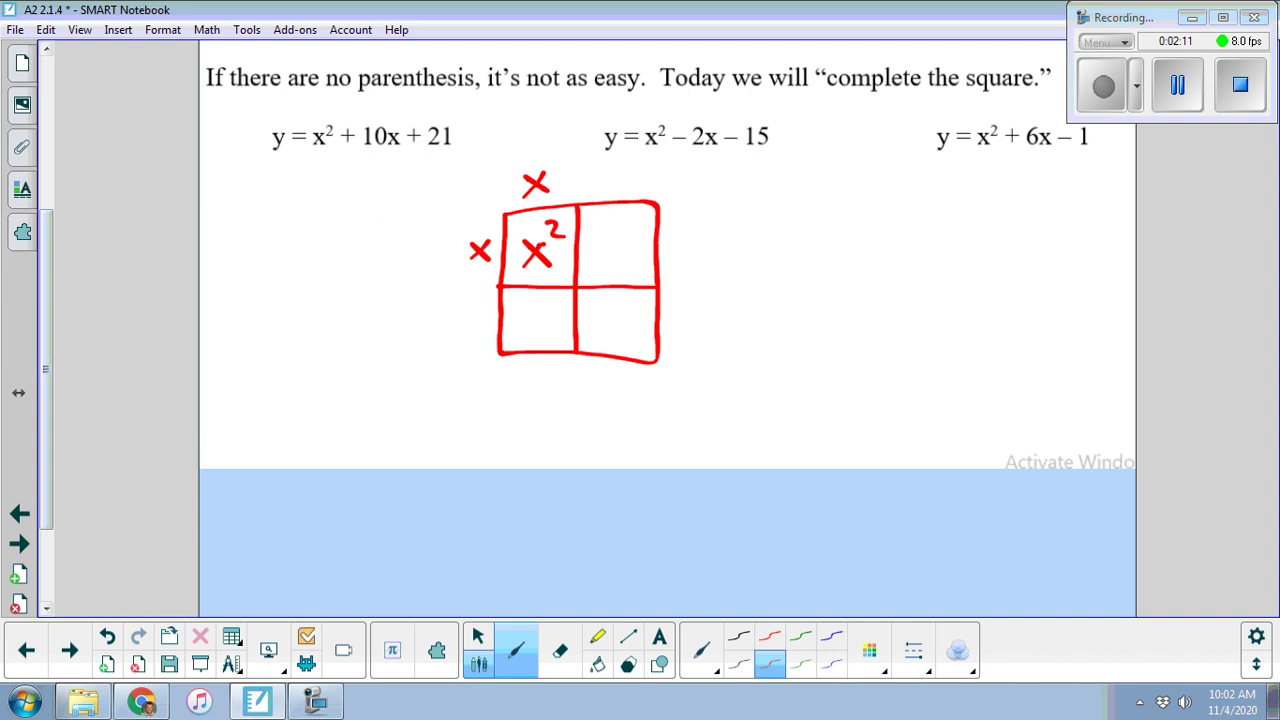
left_click_drag(316, 157, 332, 146)
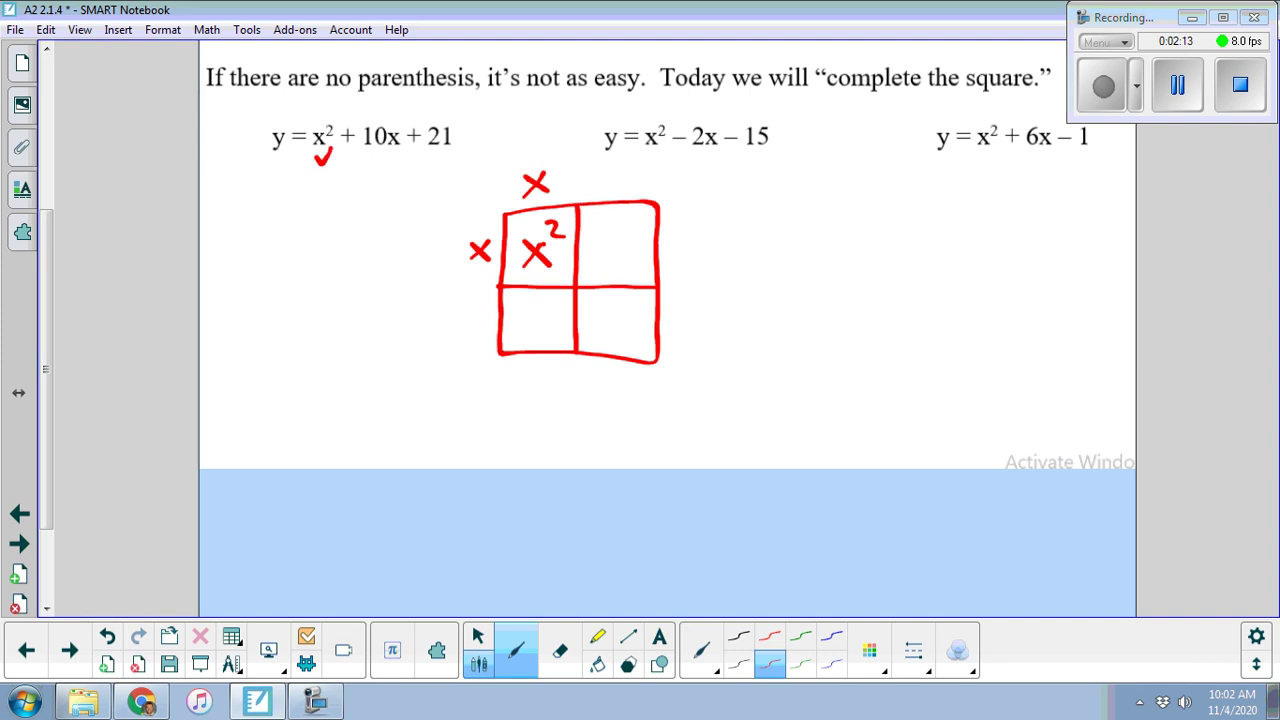
- Write 5x in both side cells and label the box's sides 5, making the top x + 5
mouse_move(600, 226)
left_mouse_down()
mouse_move(614, 224)
mouse_move(589, 259)
left_mouse_up()
mouse_move(524, 300)
left_mouse_down()
mouse_move(536, 298)
mouse_move(514, 330)
mouse_move(540, 332)
left_mouse_up()
left_click_drag(546, 310, 570, 327)
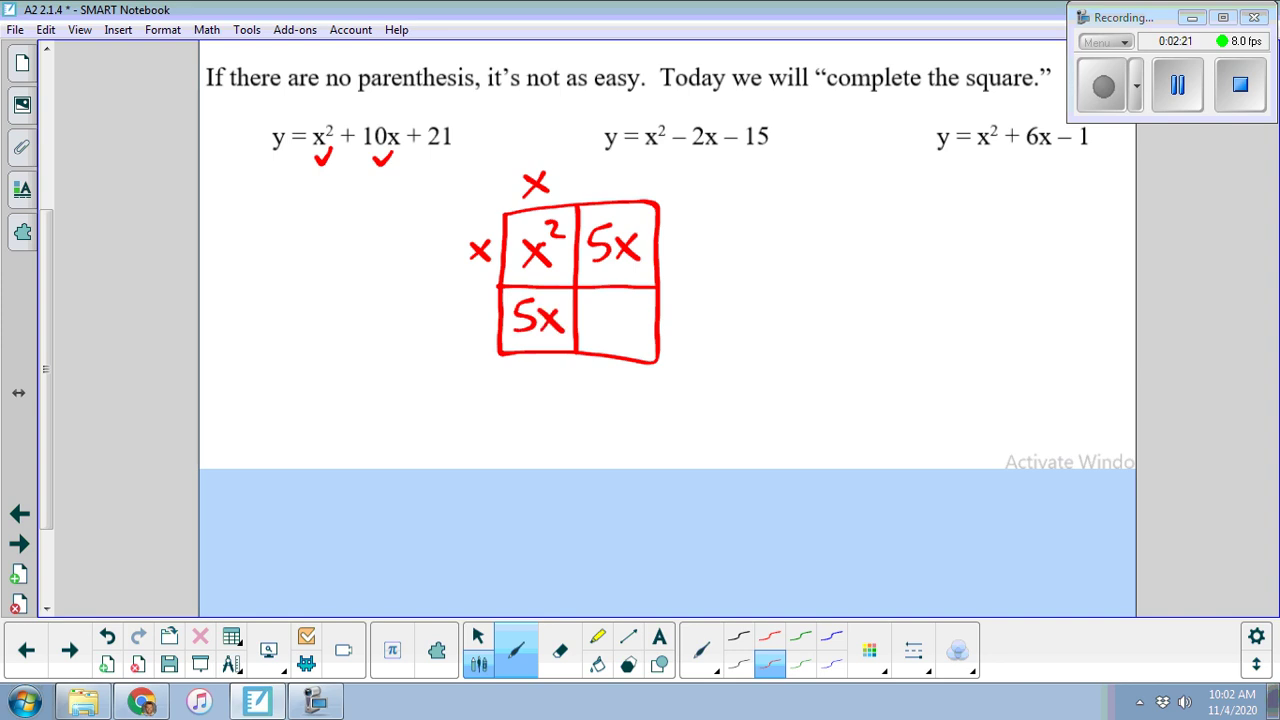
mouse_move(611, 165)
left_mouse_down()
mouse_move(627, 164)
mouse_move(608, 190)
left_mouse_up()
left_click_drag(592, 268, 613, 266)
mouse_move(472, 304)
left_mouse_down()
mouse_move(486, 303)
mouse_move(465, 331)
left_mouse_up()
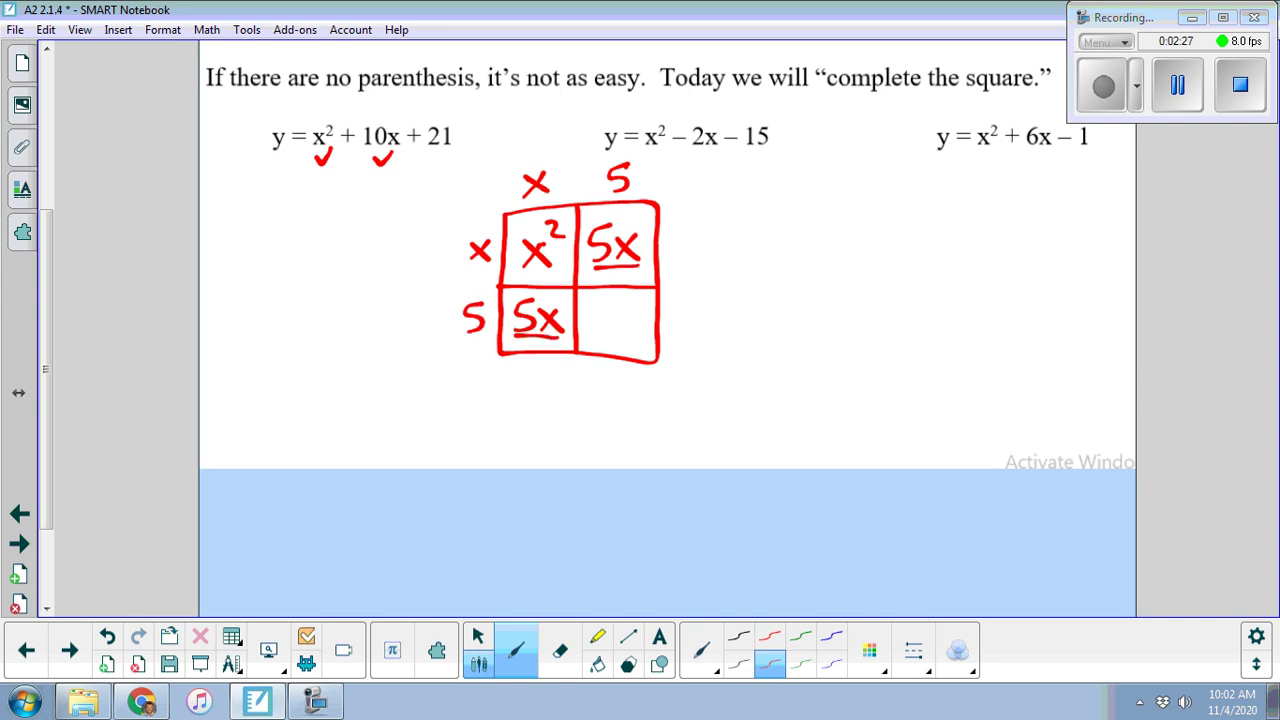
left_click_drag(582, 172, 582, 189)
left_click_drag(574, 181, 590, 180)
- Erase the ticks under x² and 10x and write (x+5)² left of the box
left_click(560, 650)
left_click_drag(318, 157, 395, 160)
mouse_move(266, 210)
left_mouse_down()
mouse_move(257, 256)
mouse_move(330, 248)
left_mouse_up()
left_click_drag(354, 206, 358, 258)
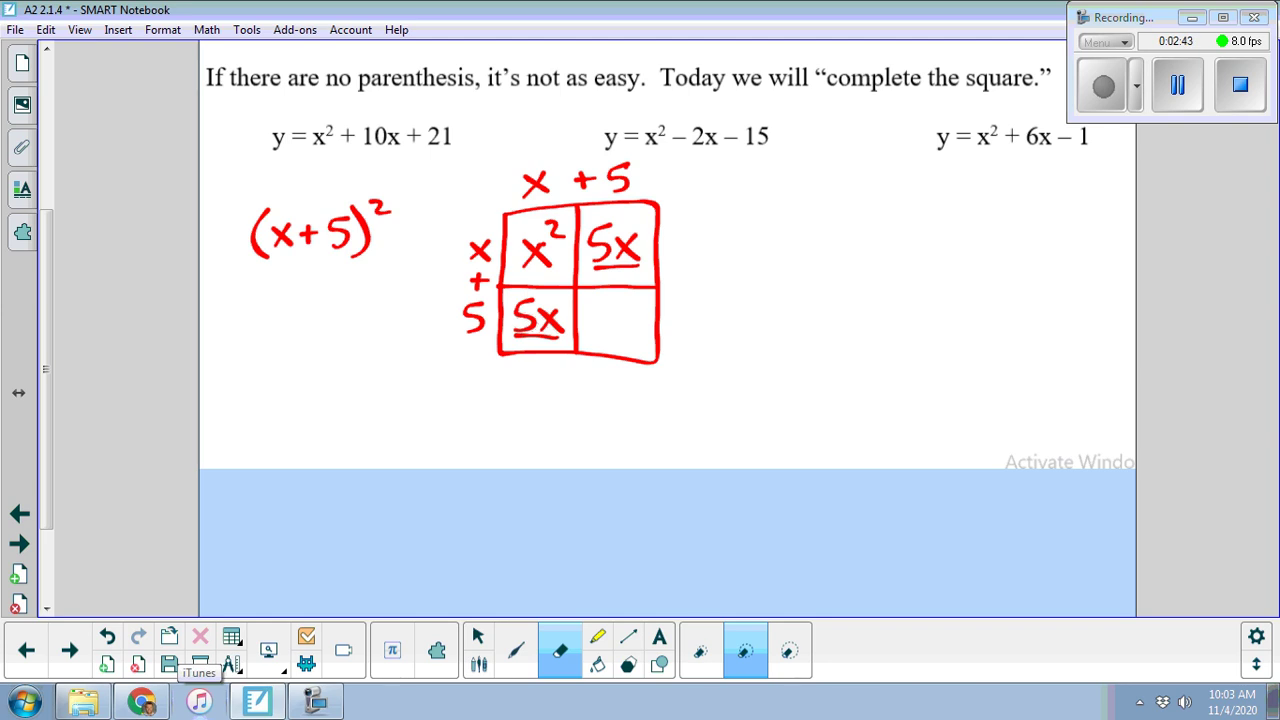
- Write 25 in the box's bottom-right cell, undoing a stray arrow
left_click_drag(596, 312, 616, 333)
mouse_move(626, 306)
left_mouse_down()
mouse_move(637, 305)
mouse_move(616, 334)
left_mouse_up()
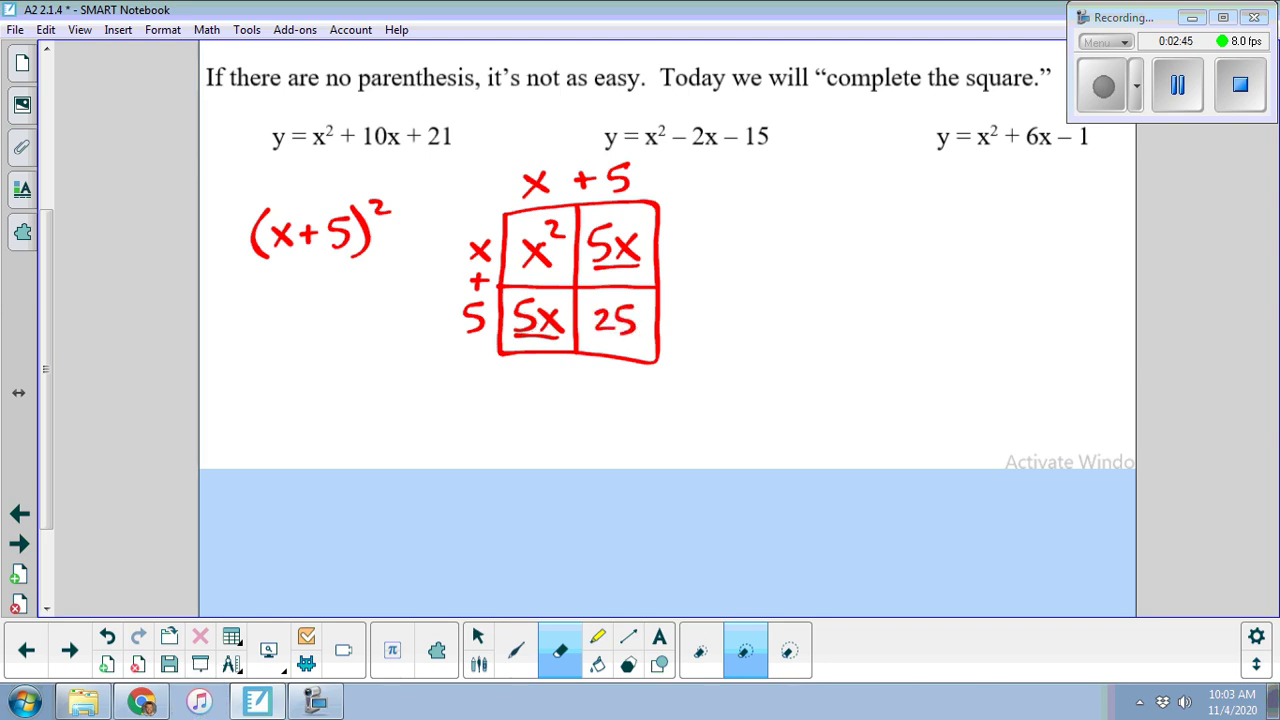
mouse_move(609, 401)
left_mouse_down()
mouse_move(459, 401)
mouse_move(458, 175)
left_mouse_up()
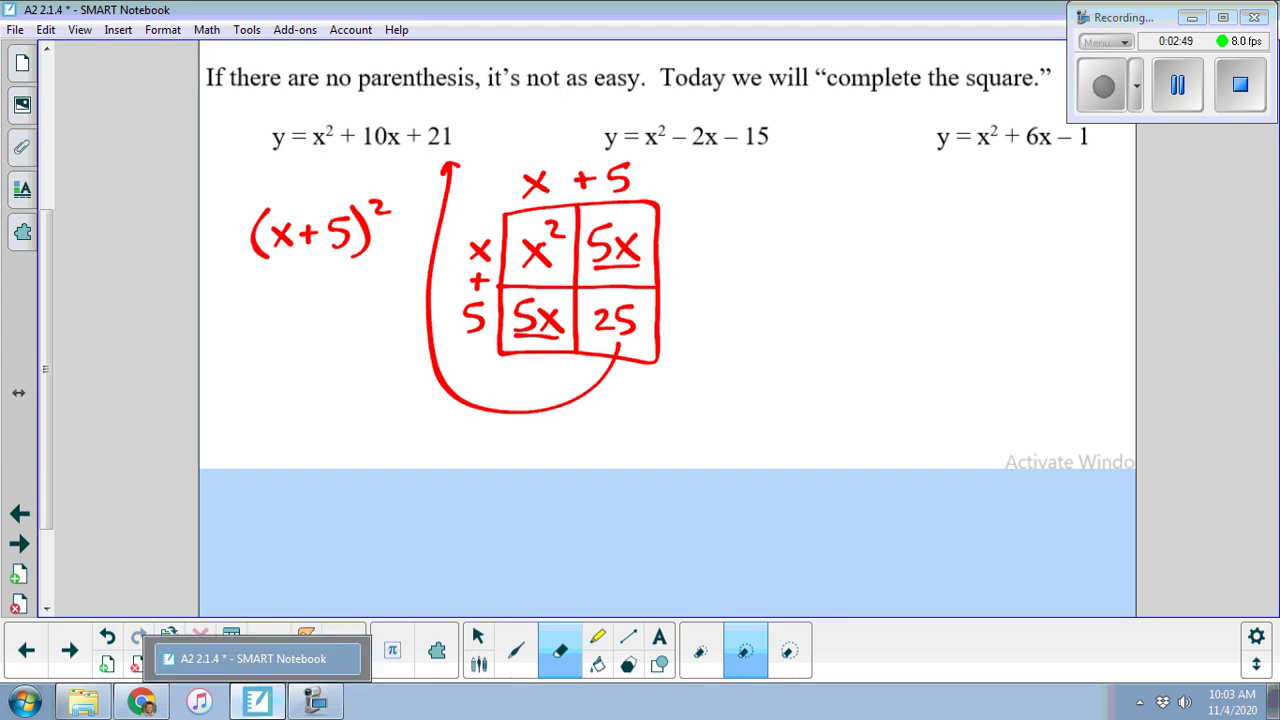
left_click(110, 640)
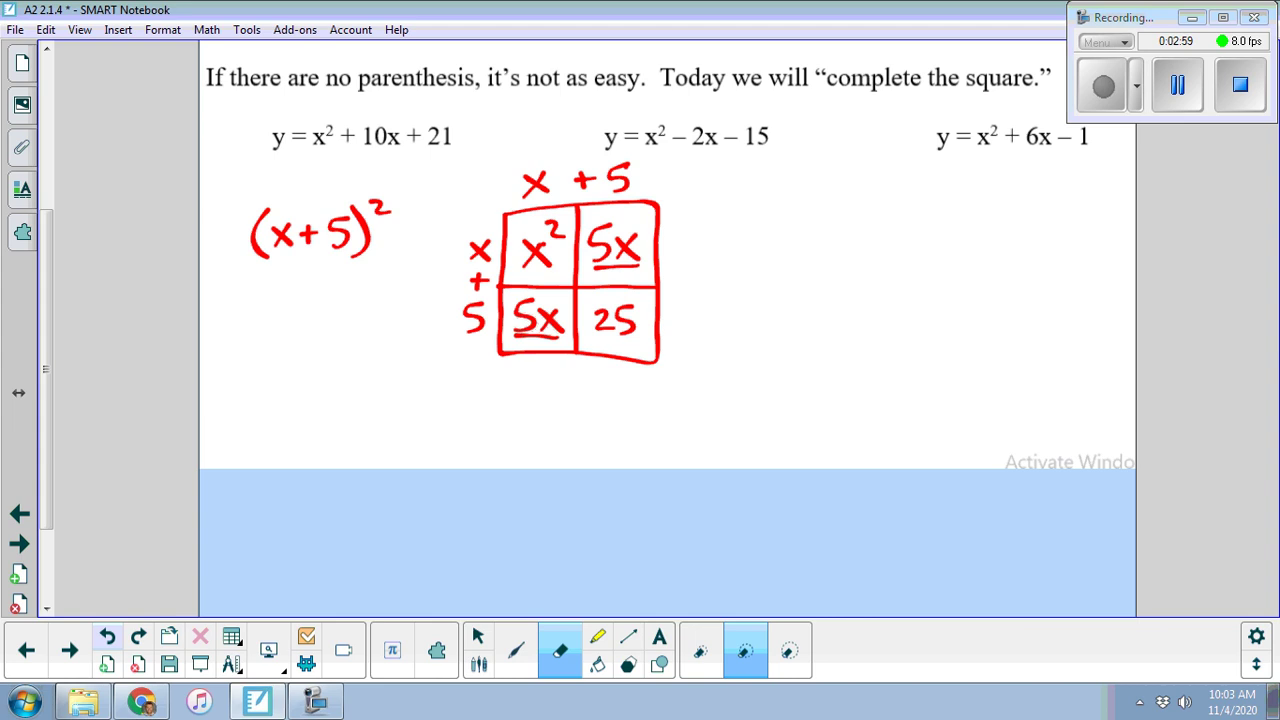
- Write −25 under the +21 and −4 after (x+5)²
mouse_move(141, 701)
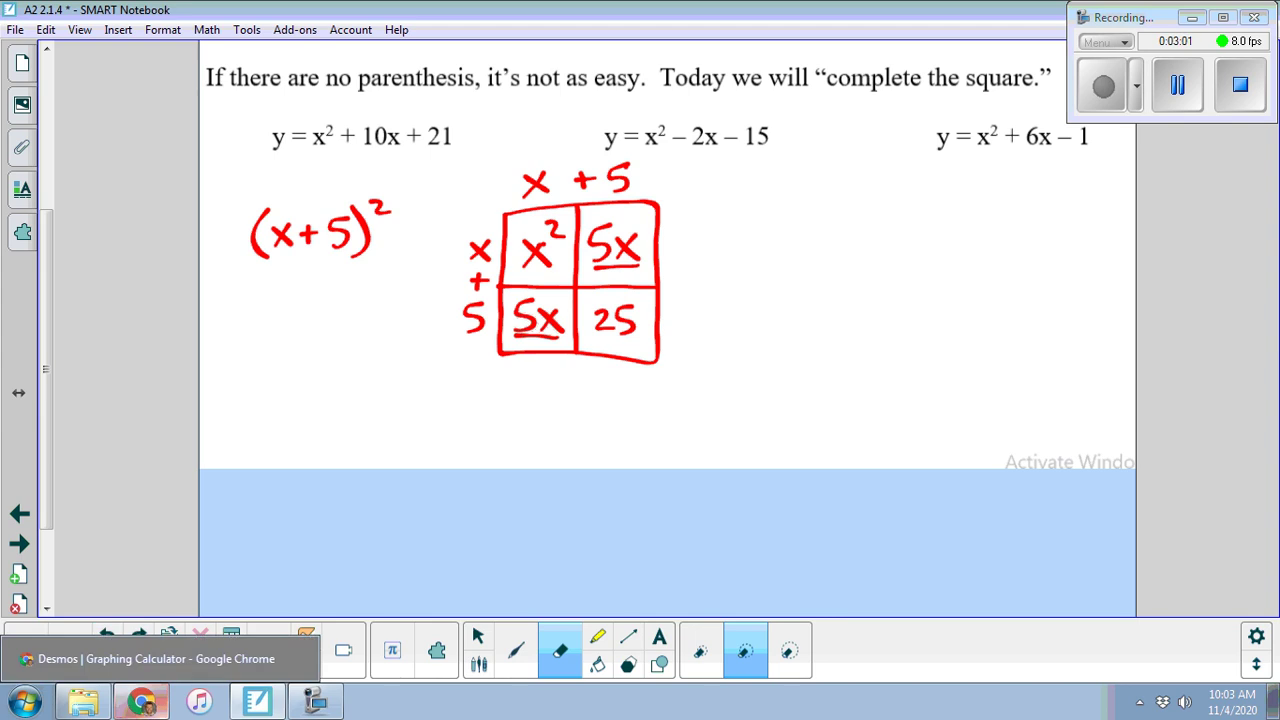
left_click_drag(410, 166, 424, 164)
left_click_drag(426, 154, 442, 170)
mouse_move(462, 145)
left_mouse_down()
mouse_move(446, 166)
mouse_move(461, 174)
left_mouse_up()
mouse_move(141, 701)
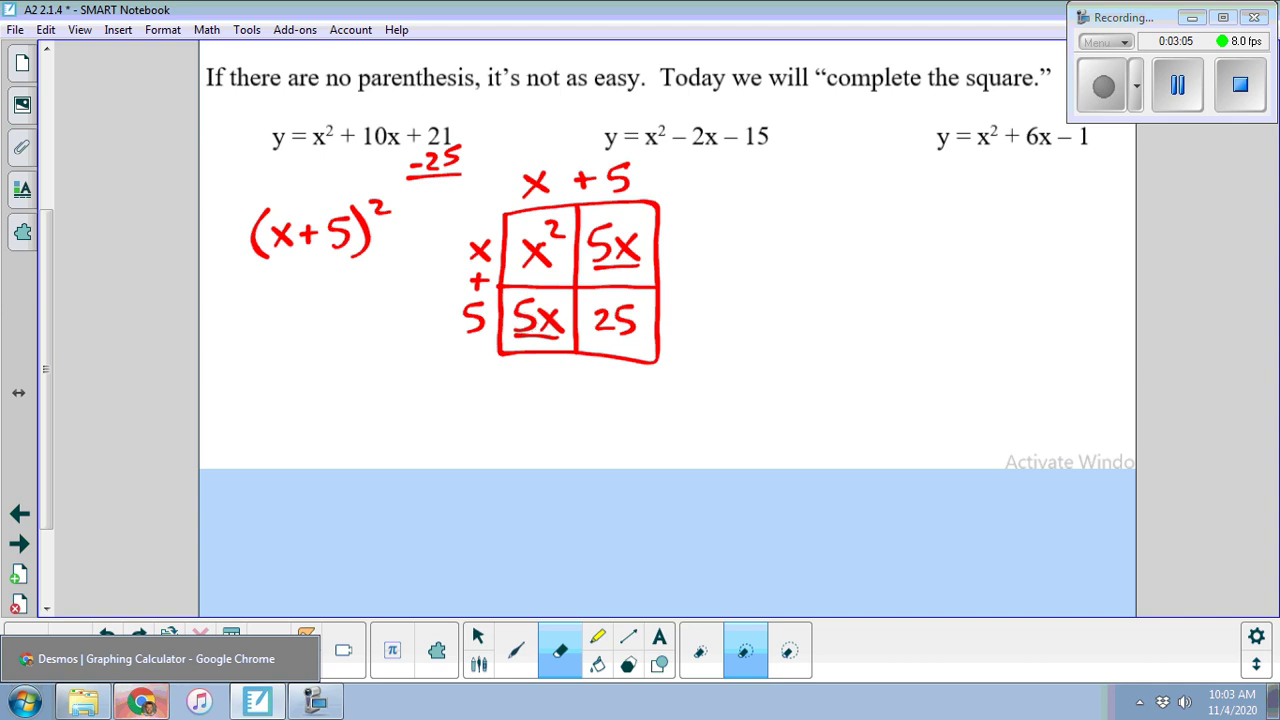
left_click_drag(396, 233, 414, 231)
mouse_move(432, 212)
left_mouse_down()
mouse_move(426, 232)
mouse_move(446, 230)
left_mouse_up()
left_click_drag(444, 208, 441, 244)
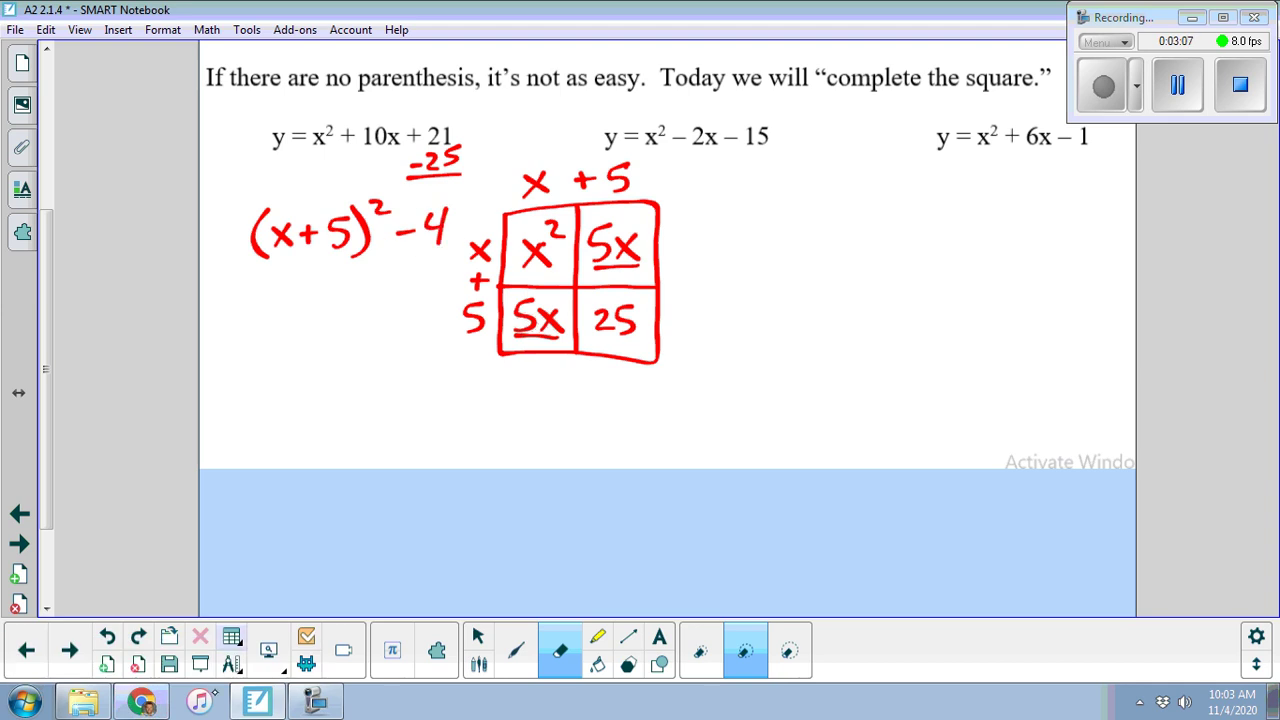
- Erase the 2×2 grid, write y = before (x+5)² − 4, and draw separator and underline strokes
mouse_move(655, 172)
left_mouse_down()
mouse_move(643, 157)
mouse_move(506, 204)
mouse_move(463, 351)
mouse_move(591, 160)
mouse_move(503, 331)
mouse_move(600, 232)
mouse_move(617, 254)
mouse_move(623, 343)
mouse_move(697, 304)
mouse_move(667, 361)
left_mouse_up()
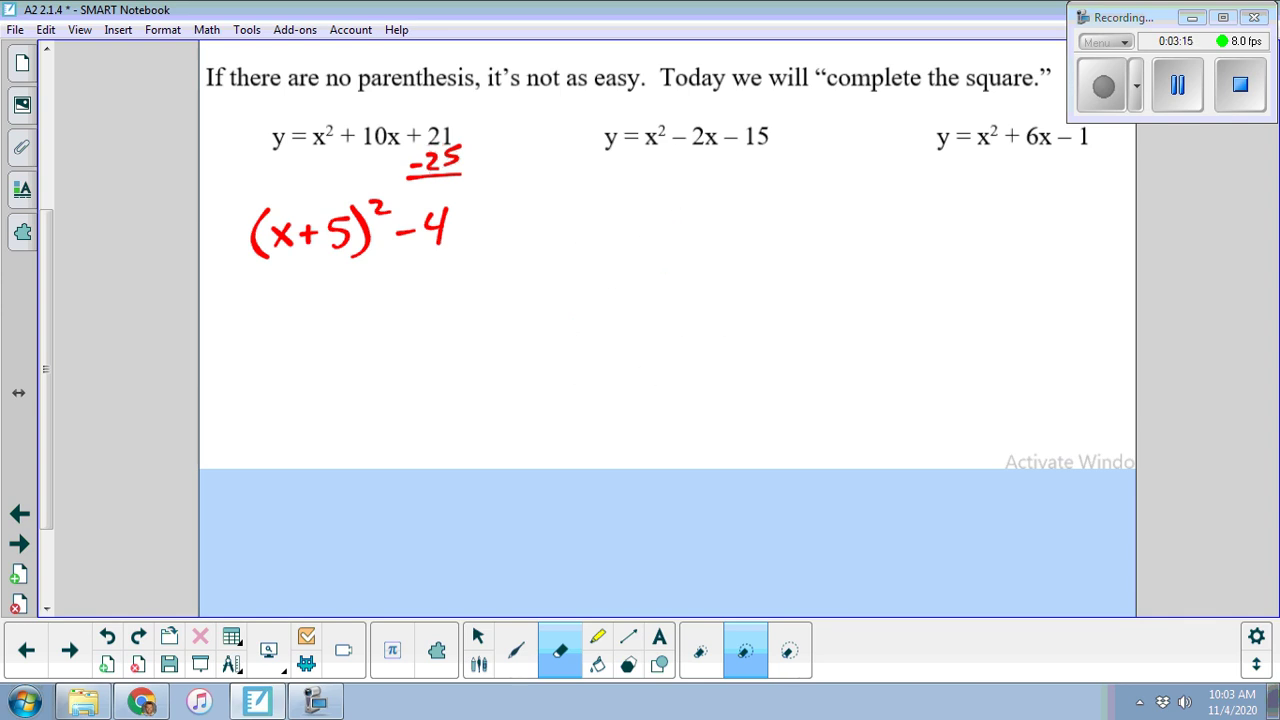
left_click_drag(208, 229, 222, 232)
mouse_move(226, 227)
left_mouse_down()
mouse_move(213, 268)
mouse_move(247, 247)
left_mouse_up()
left_click_drag(395, 193, 486, 189)
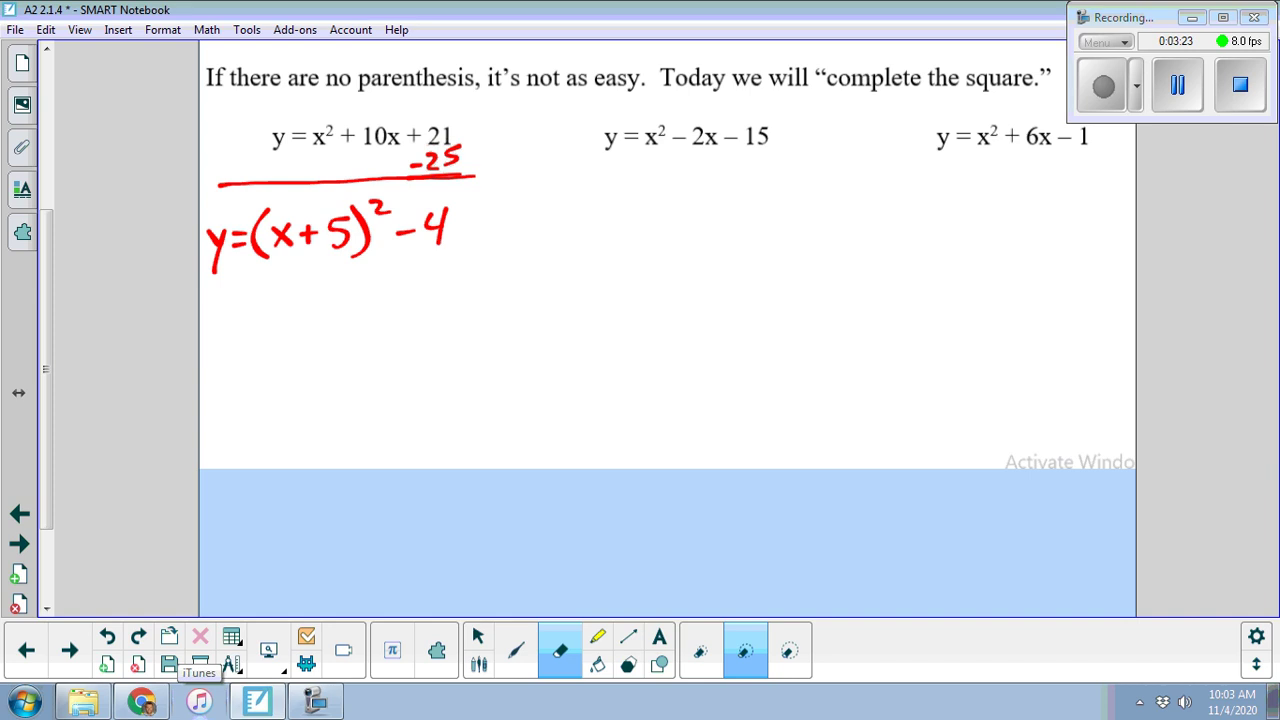
scroll(54, 356, "up", 3)
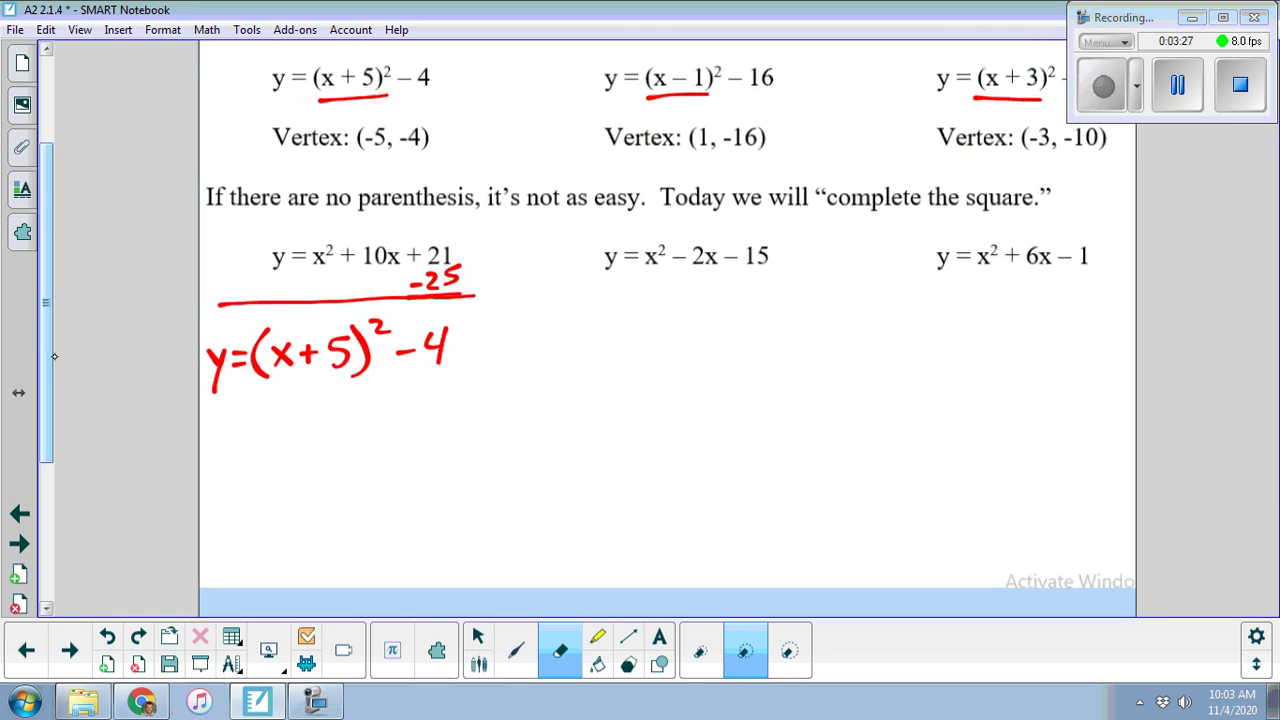
left_click_drag(375, 98, 437, 97)
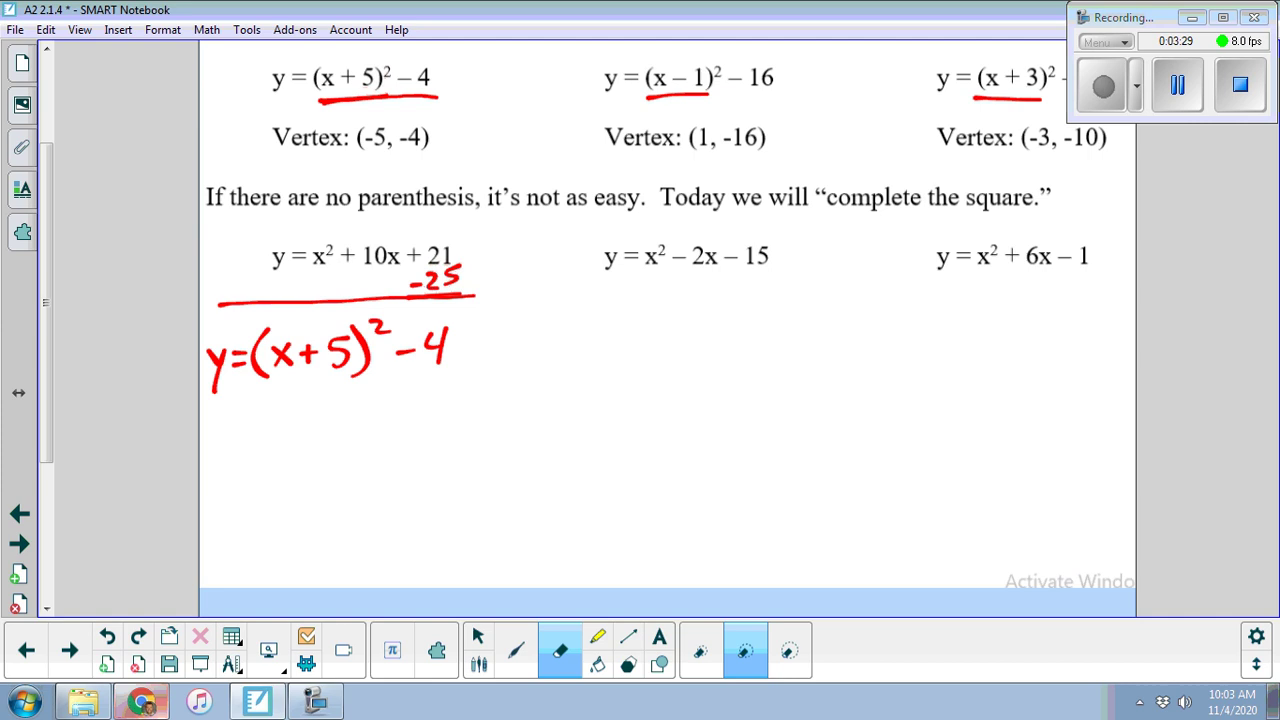
mouse_move(141, 701)
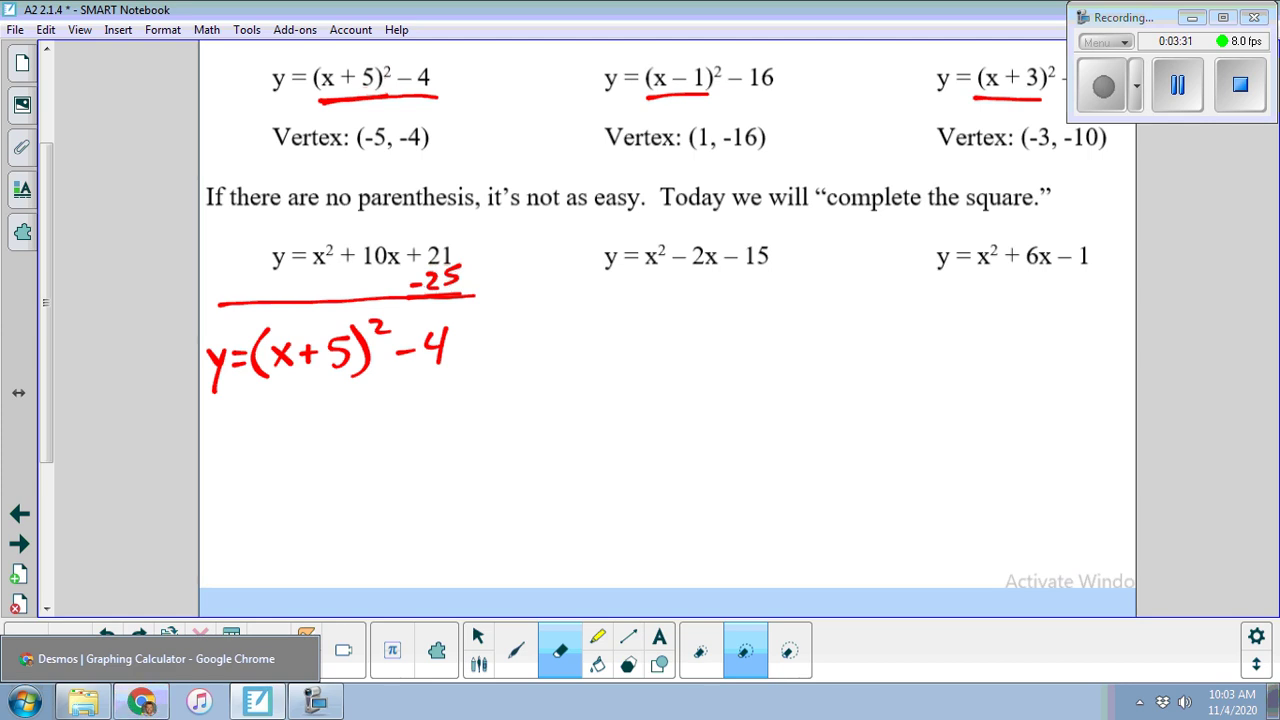
left_click(60, 660)
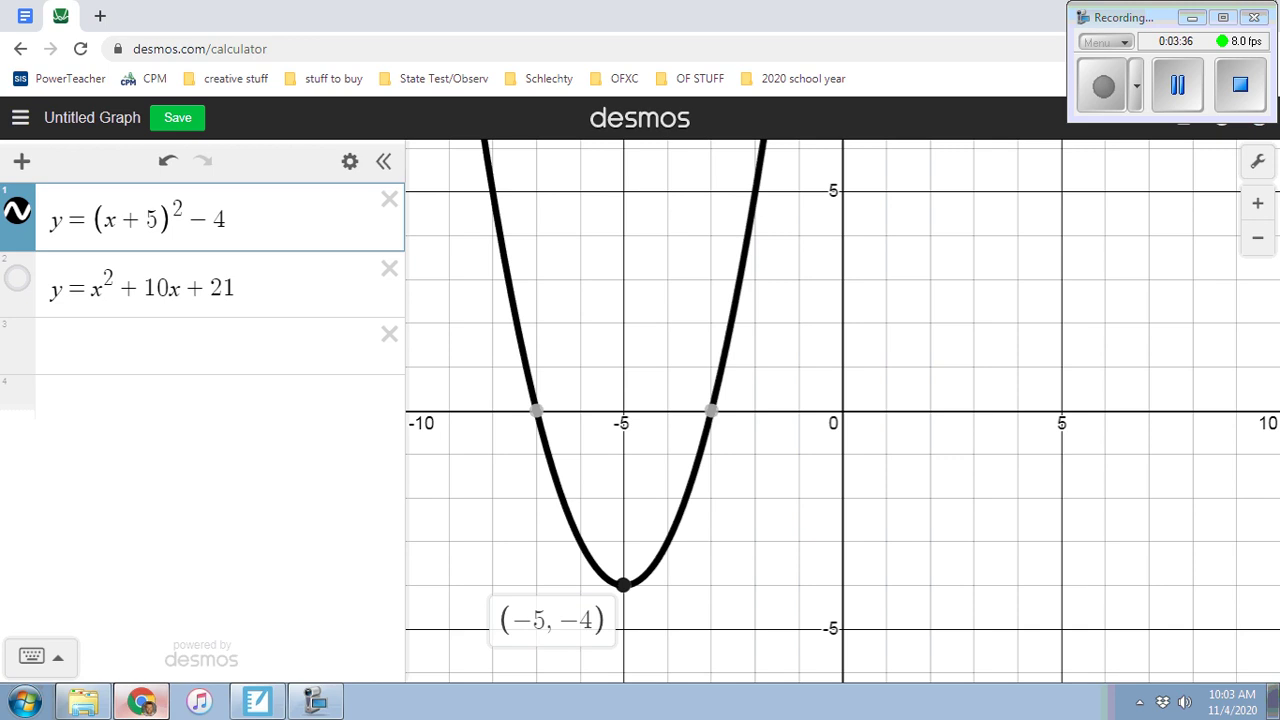
- Toggle the y = (x+5)² − 4 and y = x² + 10x + 21 graphs to show they coincide, then return to Notebook
left_click(17, 278)
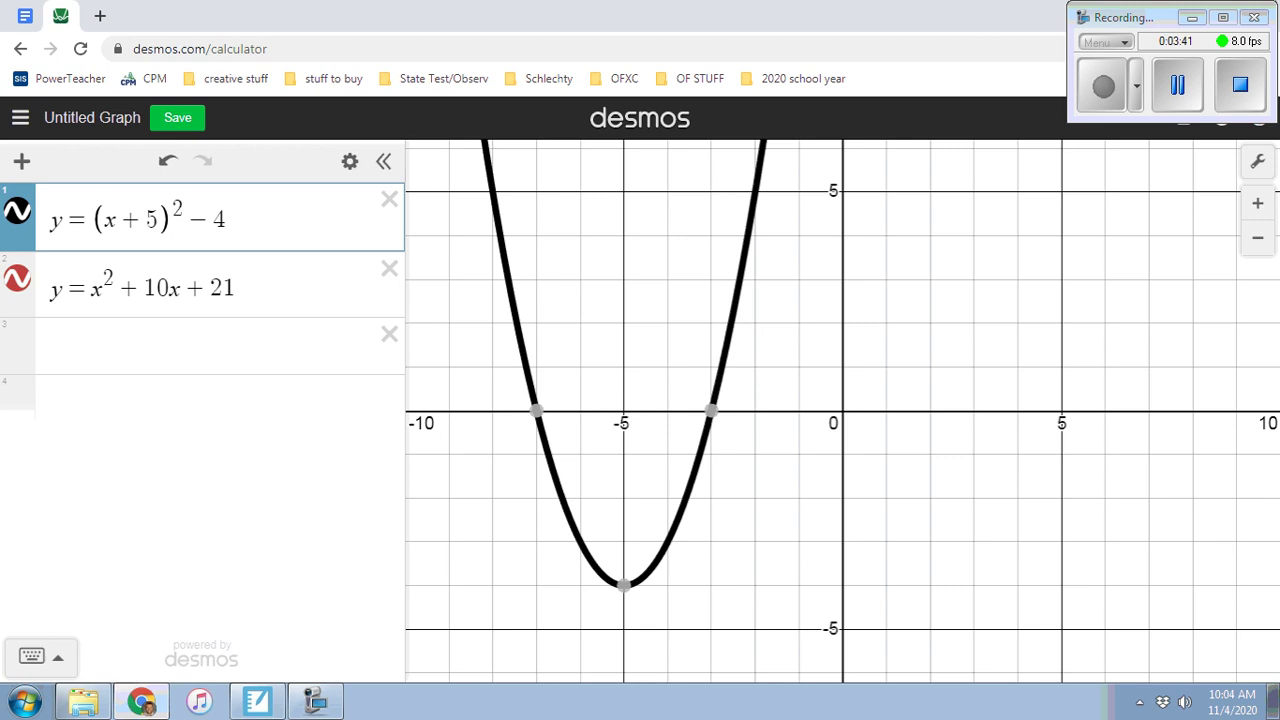
left_click(17, 278)
left_click(17, 210)
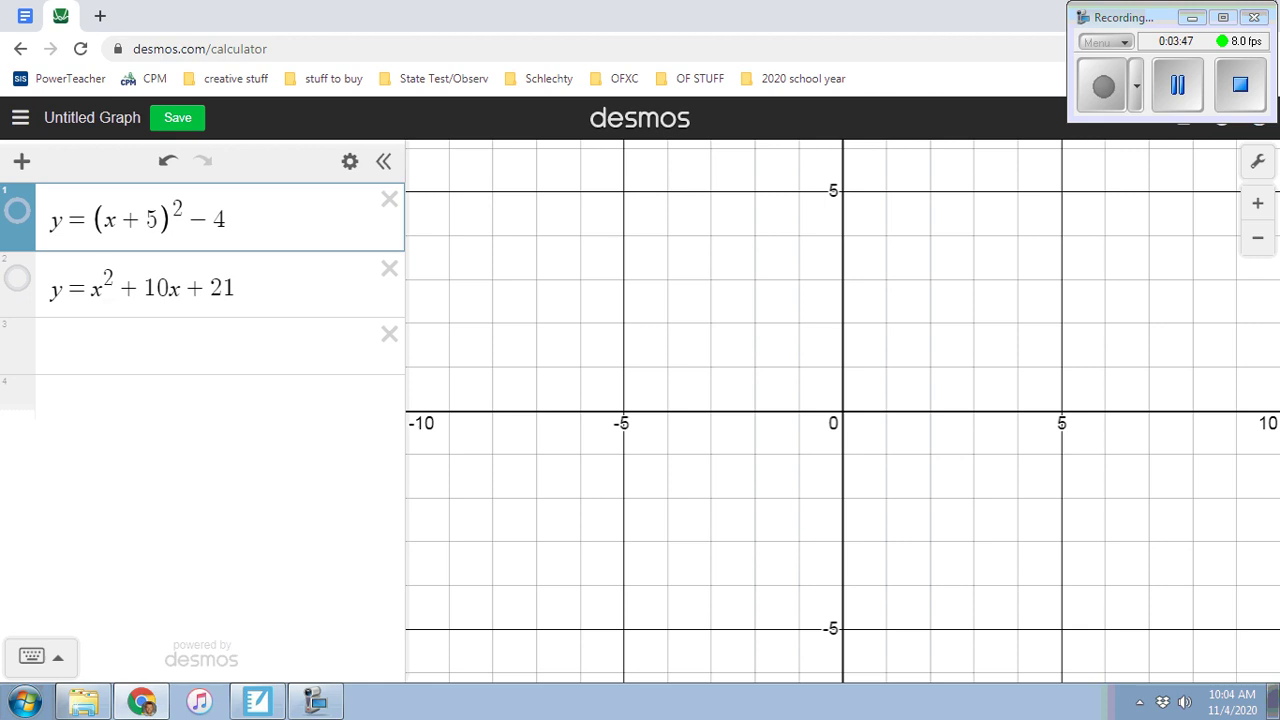
left_click(17, 279)
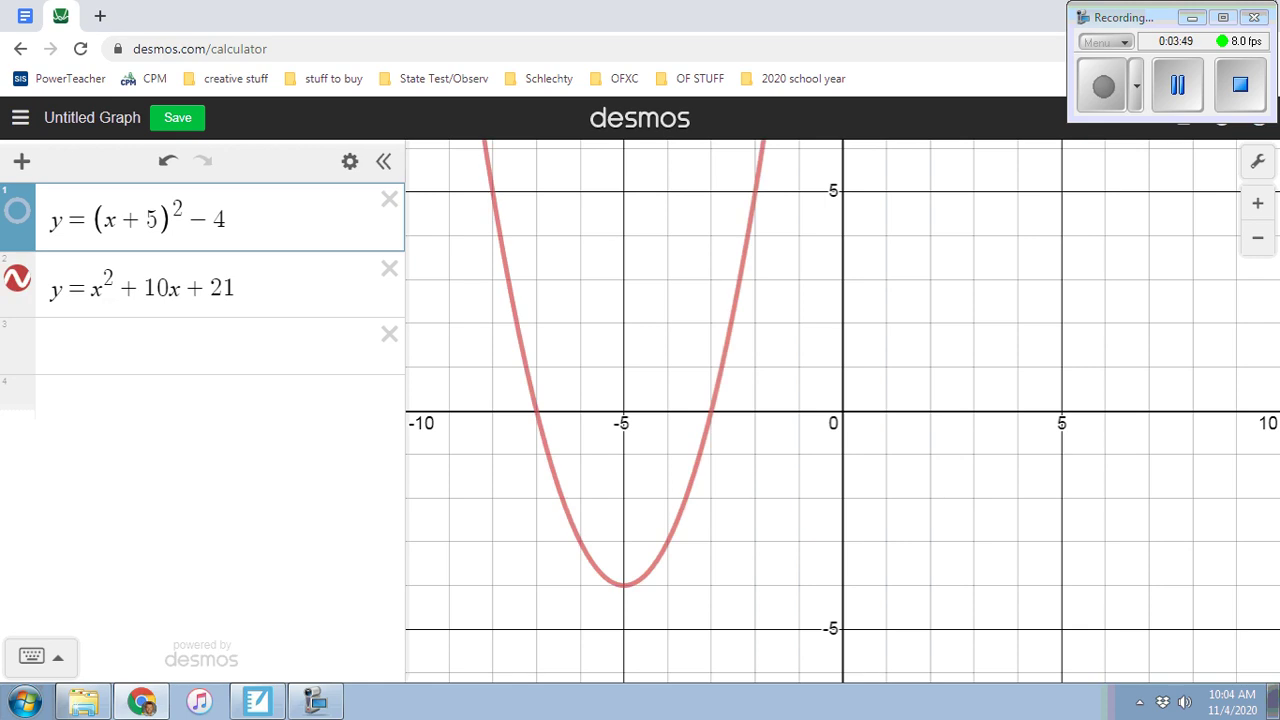
left_click(17, 211)
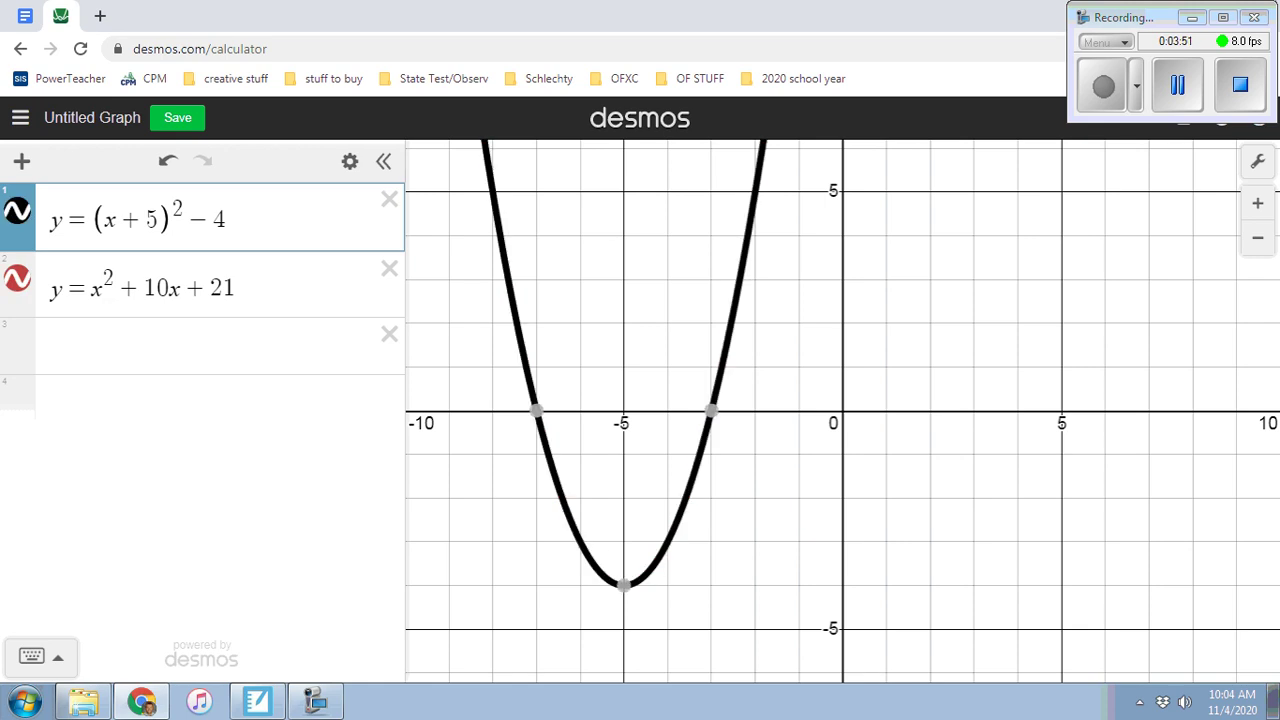
left_click(17, 279)
left_click(17, 211)
left_click(17, 211)
left_click(17, 279)
left_click(17, 211)
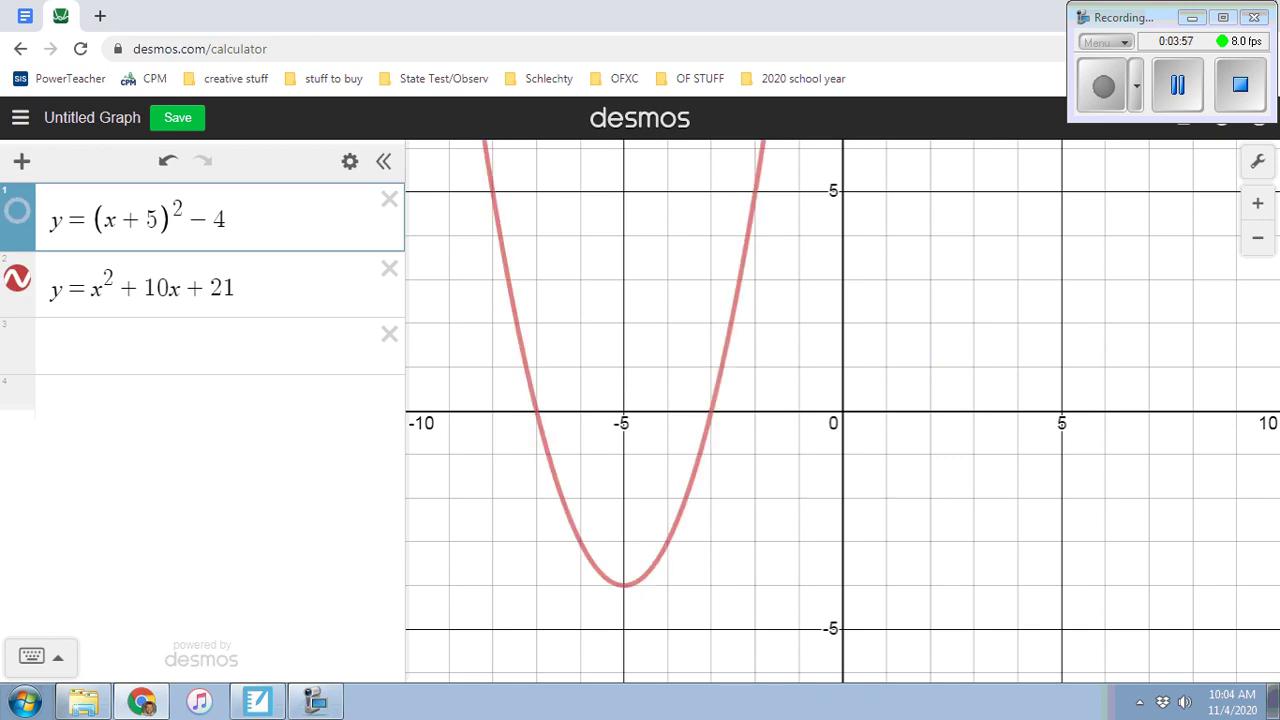
left_click(17, 211)
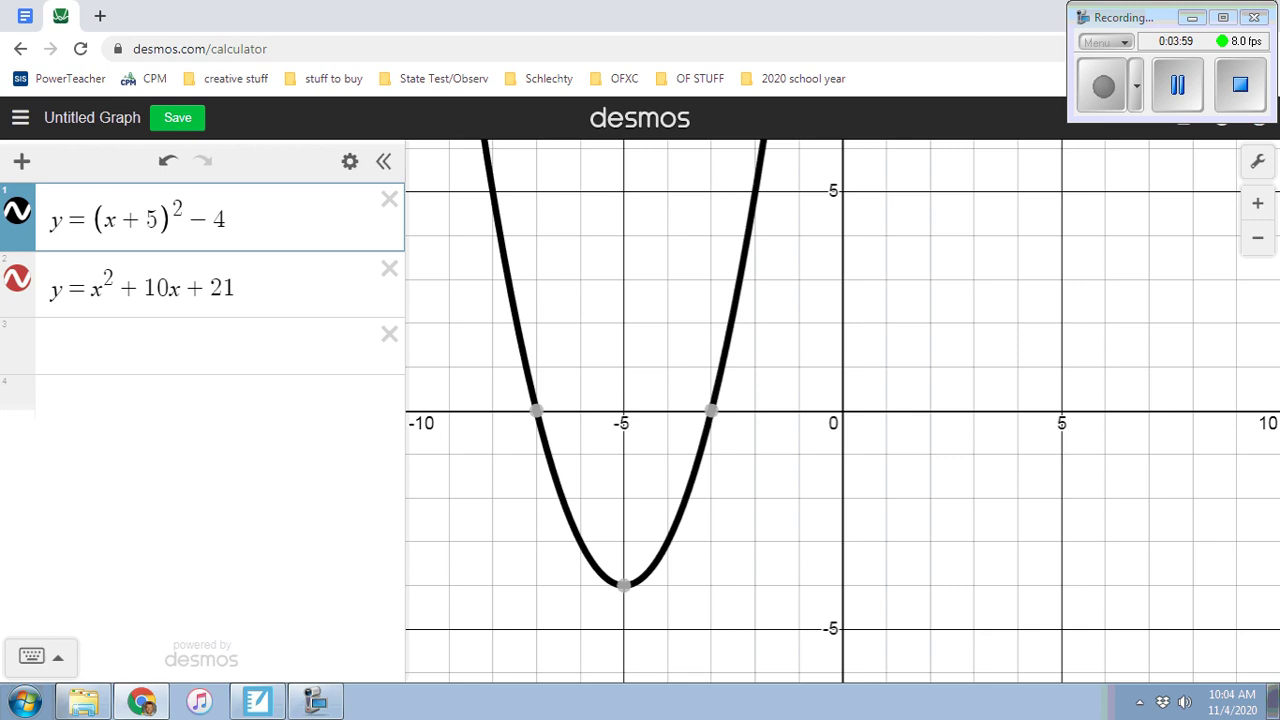
key("alt+Tab")
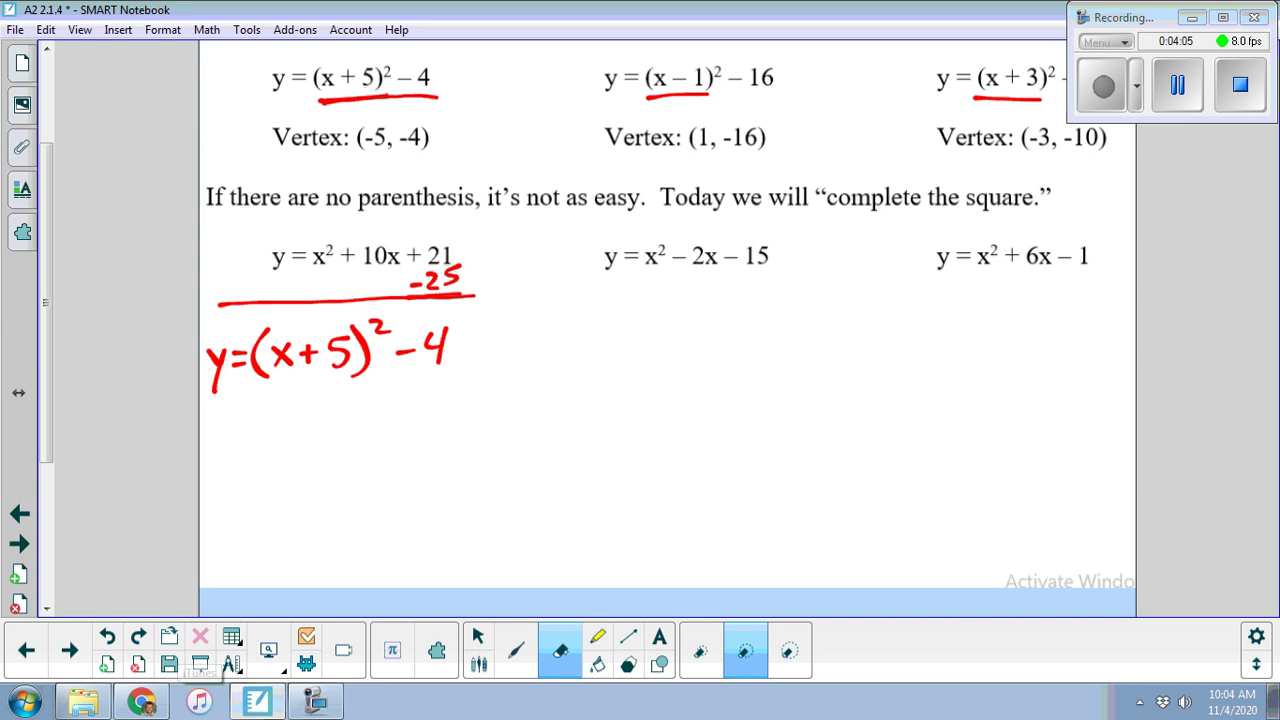
- Erase the earlier working and begin writing (x )² below the equation
mouse_move(470, 281)
left_mouse_down()
mouse_move(321, 288)
mouse_move(226, 312)
mouse_move(473, 342)
mouse_move(209, 377)
left_mouse_up()
scroll(62, 437, "down", 3)
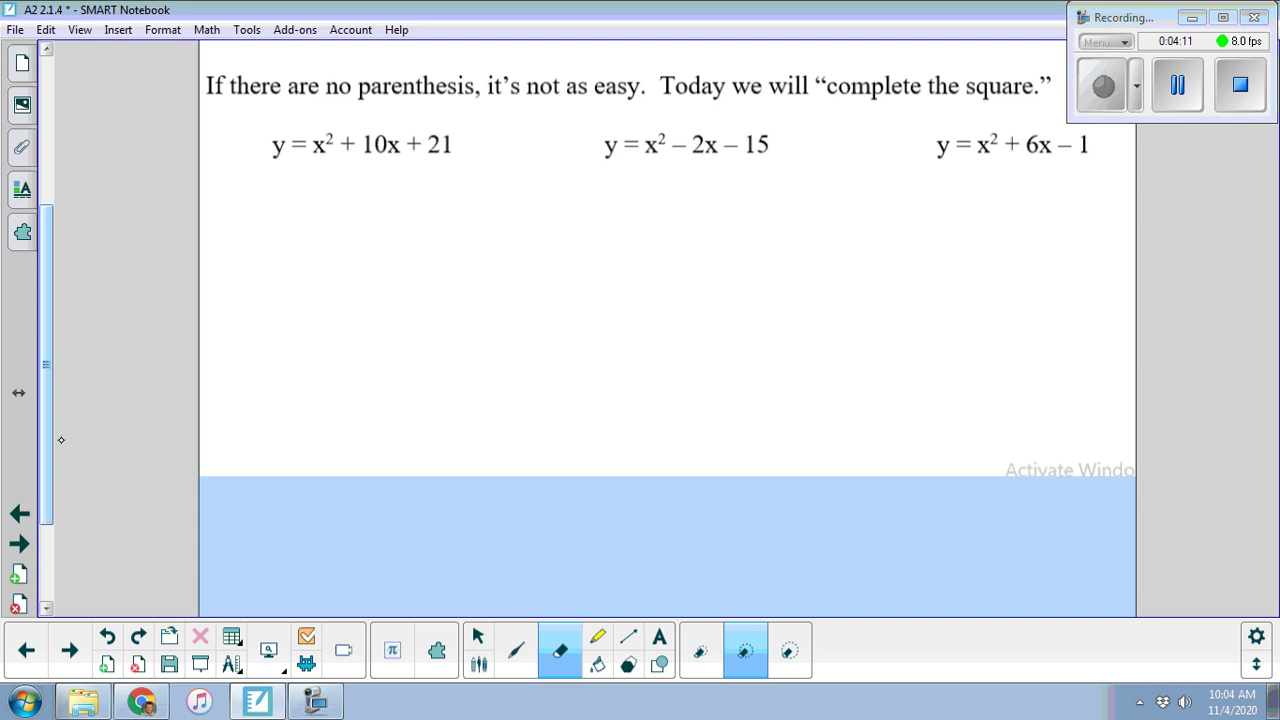
mouse_move(287, 200)
left_mouse_down()
mouse_move(266, 240)
mouse_move(288, 266)
left_mouse_up()
mouse_move(291, 226)
left_mouse_down()
mouse_move(307, 248)
mouse_move(291, 248)
left_mouse_up()
mouse_move(382, 208)
left_mouse_down()
mouse_move(383, 264)
mouse_move(414, 212)
left_mouse_up()
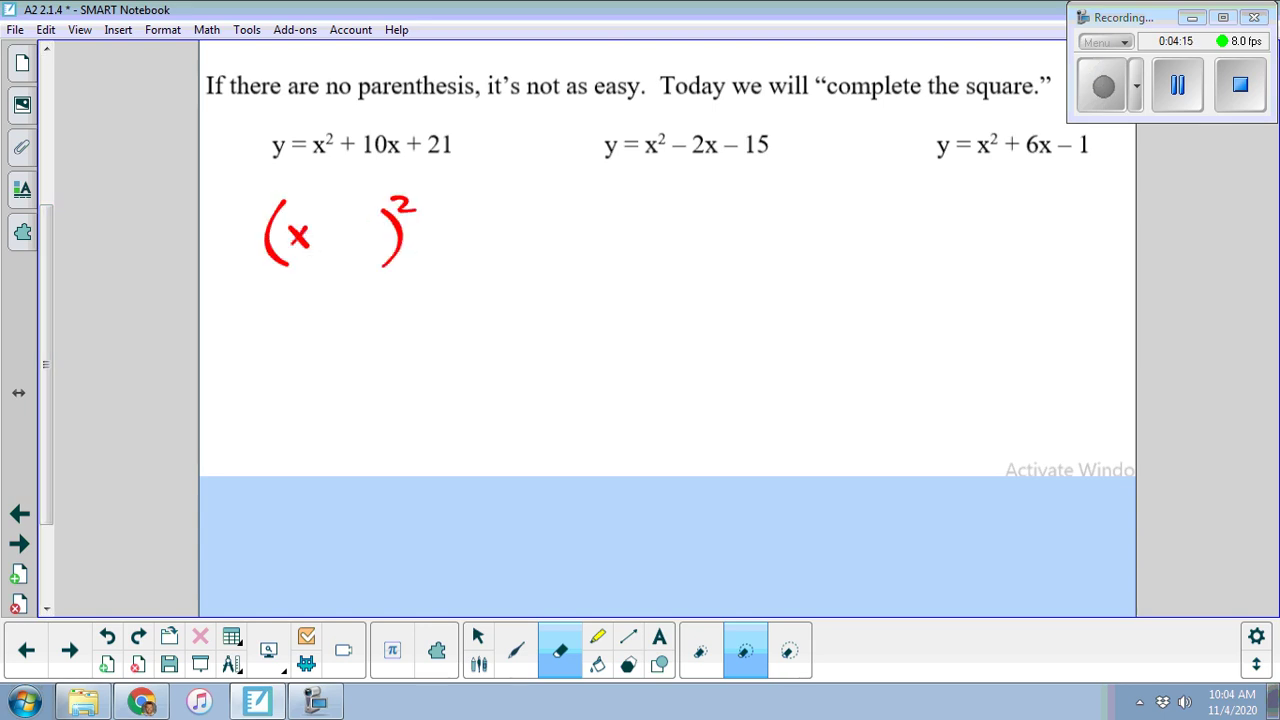
- Tick x² and 10x and fill in +5 to make (x+5)²
left_click_drag(320, 117, 343, 106)
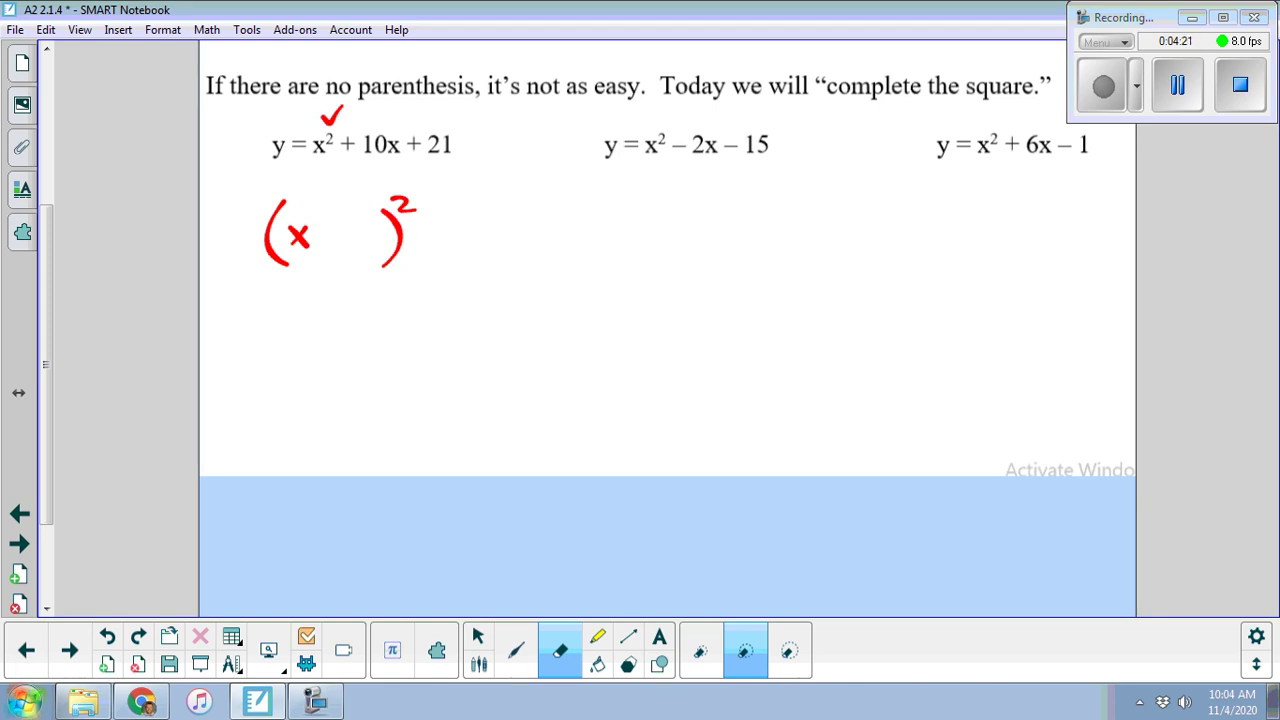
left_click_drag(329, 227, 329, 244)
left_click_drag(321, 235, 358, 218)
left_click_drag(356, 218, 350, 249)
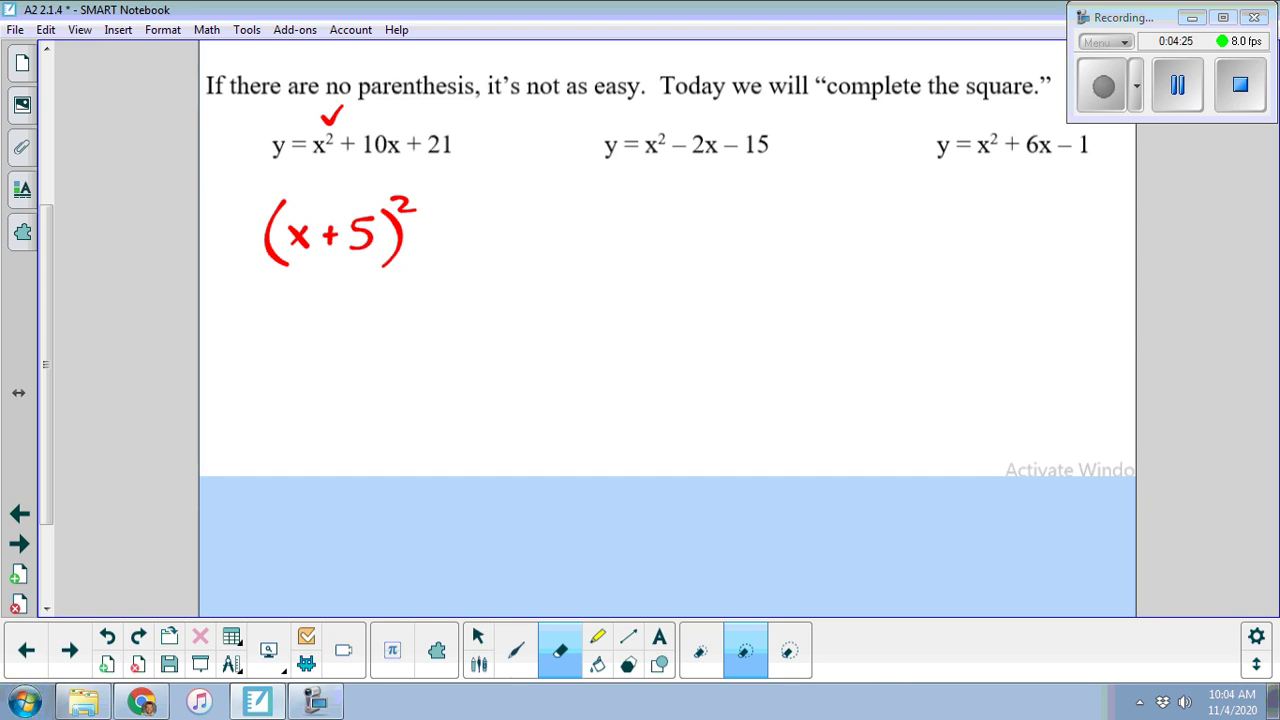
left_click_drag(377, 118, 397, 106)
- Sketch a small 2×2 grid beside (x+5)², undoing a stray circle around the 5
left_click_drag(563, 316, 563, 354)
mouse_move(563, 311)
left_mouse_down()
mouse_move(563, 350)
mouse_move(595, 310)
mouse_move(607, 357)
mouse_move(579, 344)
left_mouse_up()
mouse_move(566, 334)
left_mouse_down()
mouse_move(604, 338)
mouse_move(557, 357)
left_mouse_up()
mouse_move(257, 701)
left_click_drag(375, 182, 425, 180)
mouse_move(86, 708)
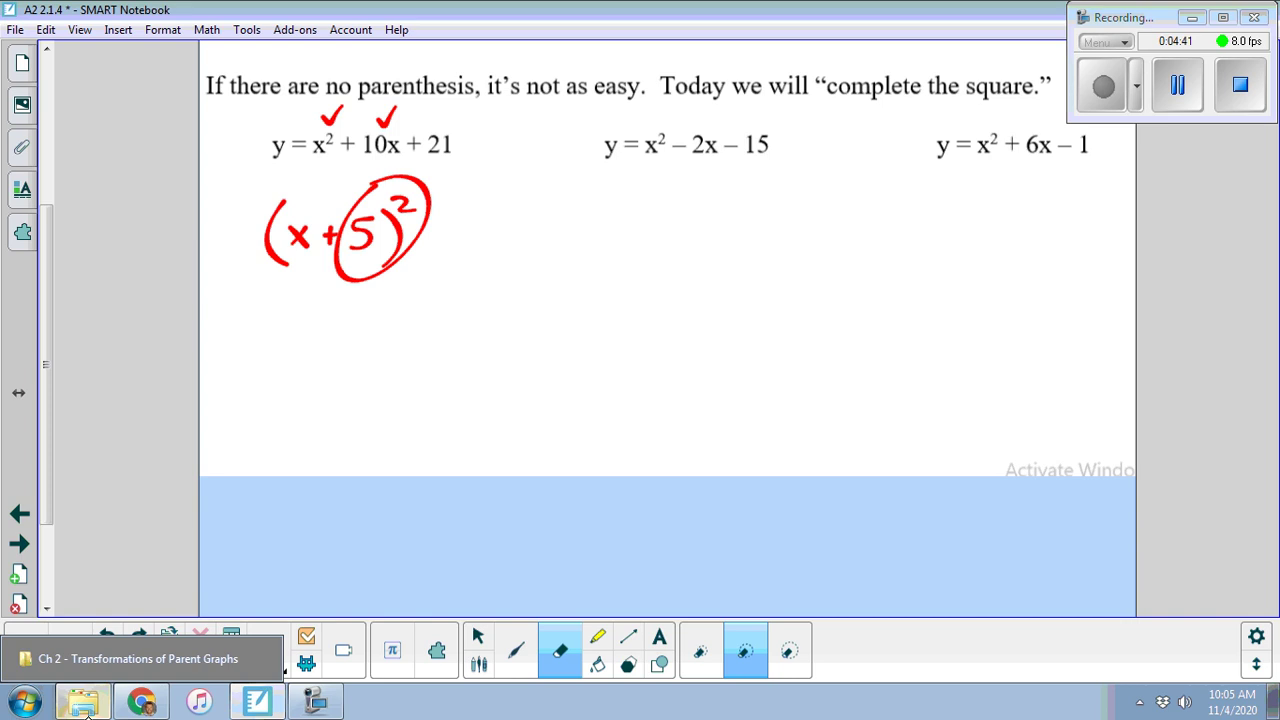
key("ctrl+z")
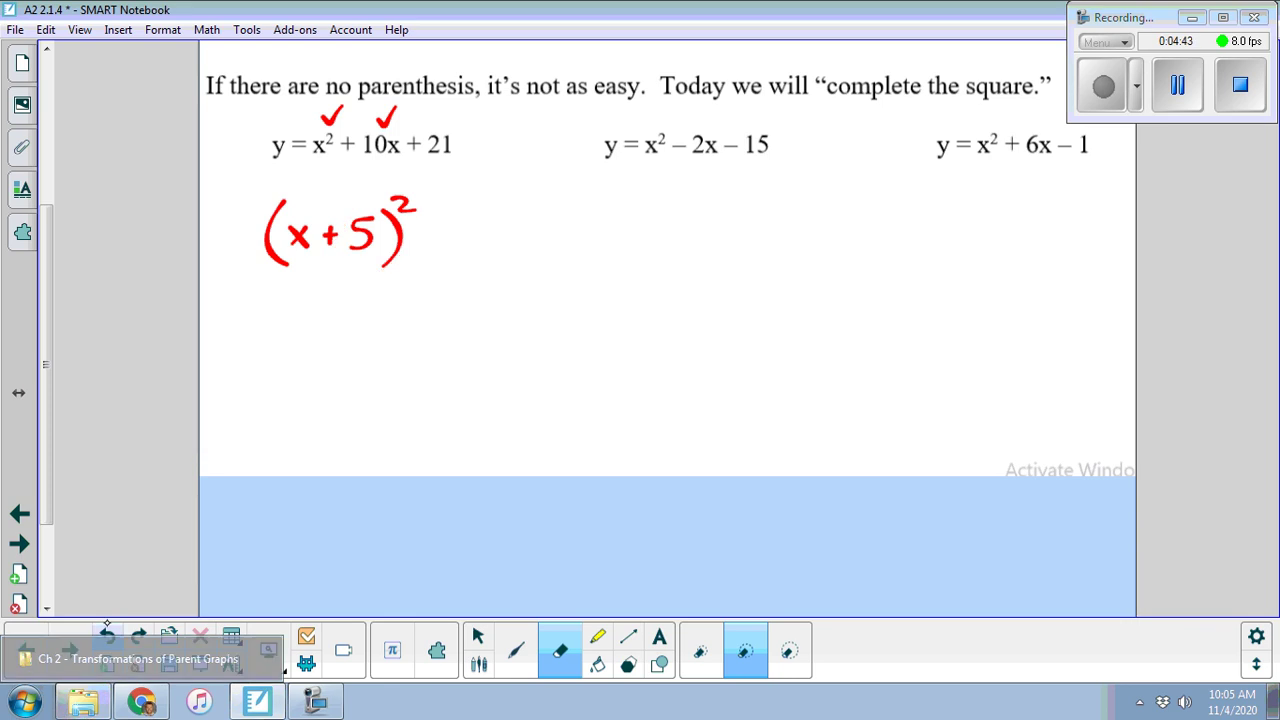
- Write −25 under the +21 and −4 after (x+5)², giving (x+5)² − 4
mouse_move(411, 173)
left_mouse_down()
mouse_move(450, 164)
mouse_move(466, 181)
left_mouse_up()
left_click(408, 184)
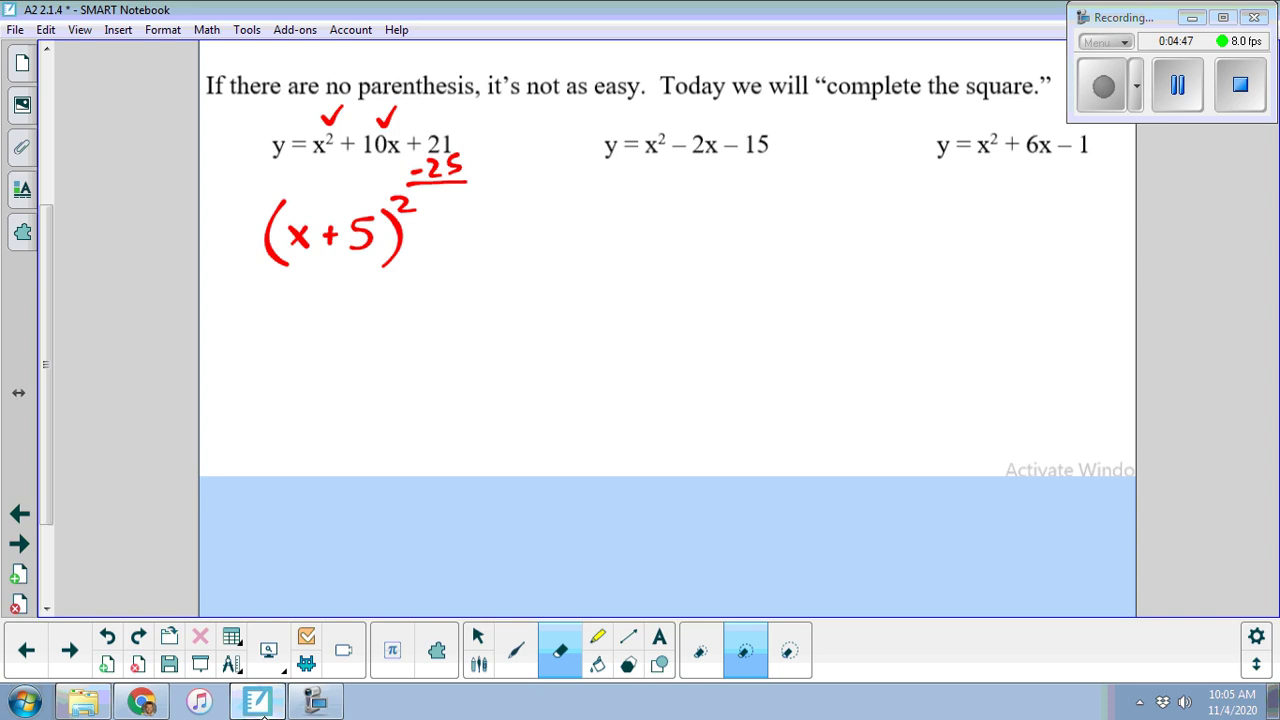
left_click_drag(420, 234, 438, 234)
mouse_move(456, 211)
left_mouse_down()
mouse_move(449, 222)
mouse_move(474, 232)
left_mouse_up()
left_click_drag(468, 208, 467, 262)
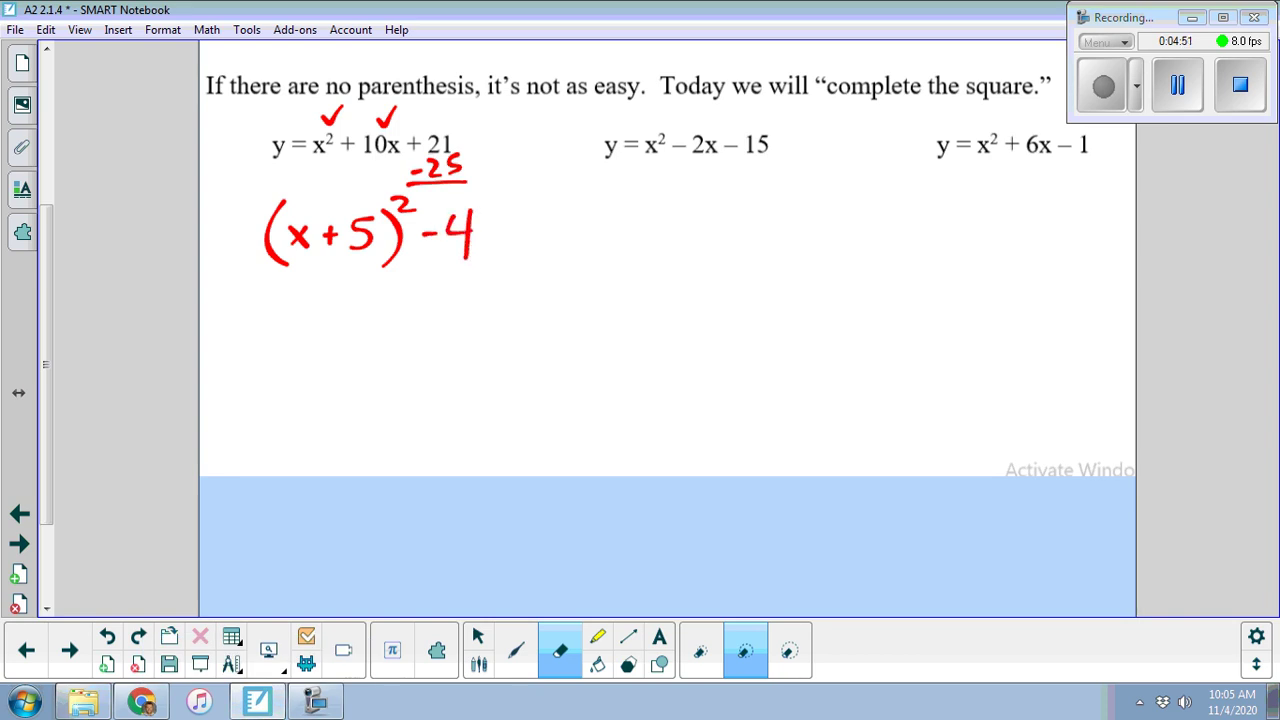